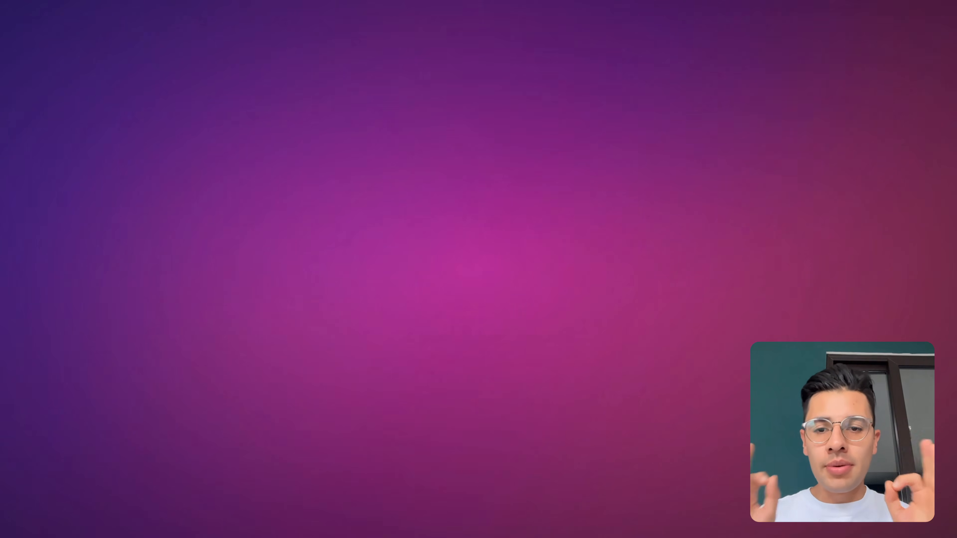
Step: Search Google for "Google Ads MCP" and open the Google Ads MCP server developer integration guide
type("Go")
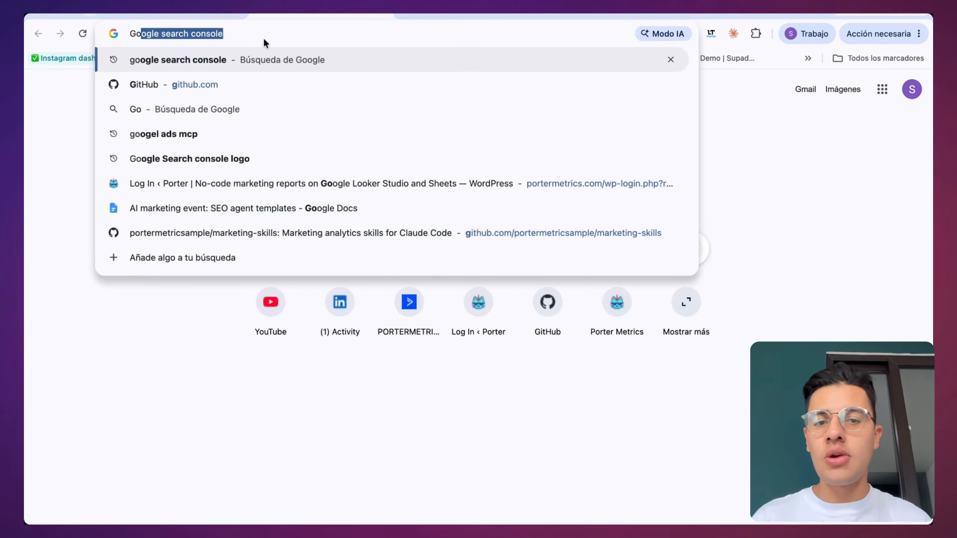
type("ogle Ads MCP")
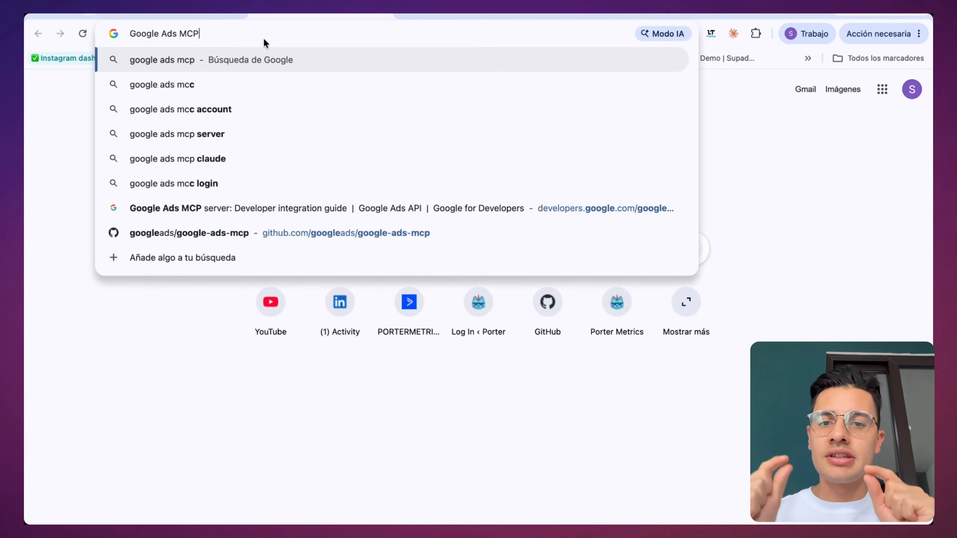
key("Return")
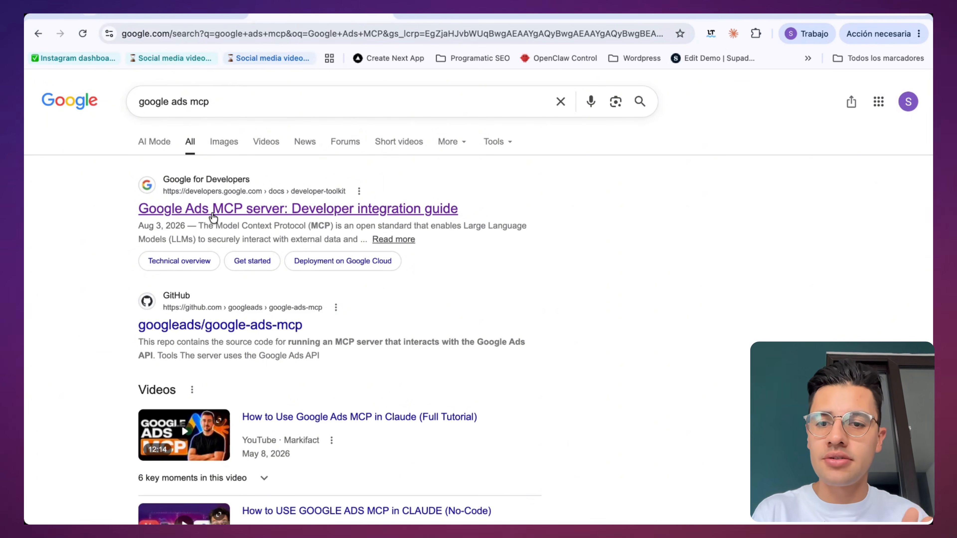
left_click(214, 218)
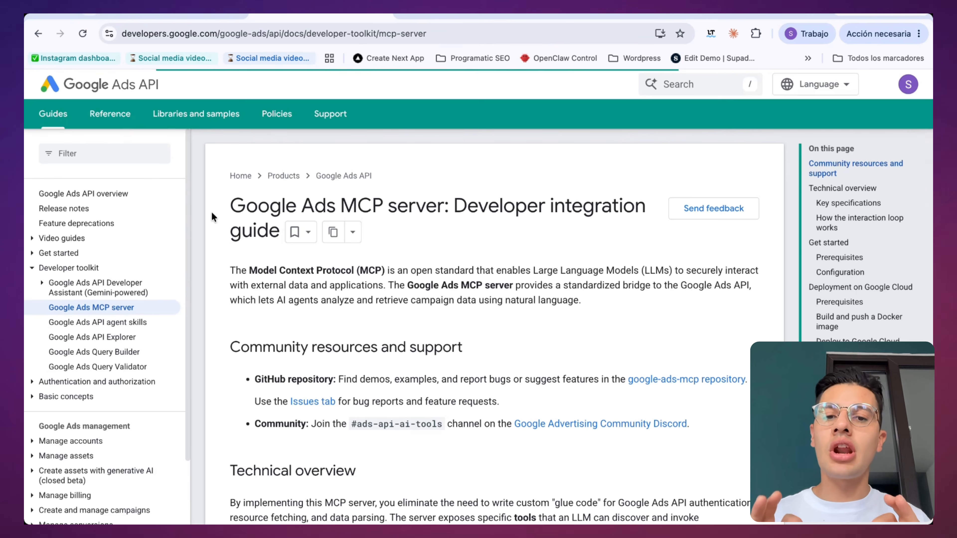
Step: Open the google-ads-mcp GitHub repository linked in the guide and copy the repository's link address
scroll(212, 213, "down", 3)
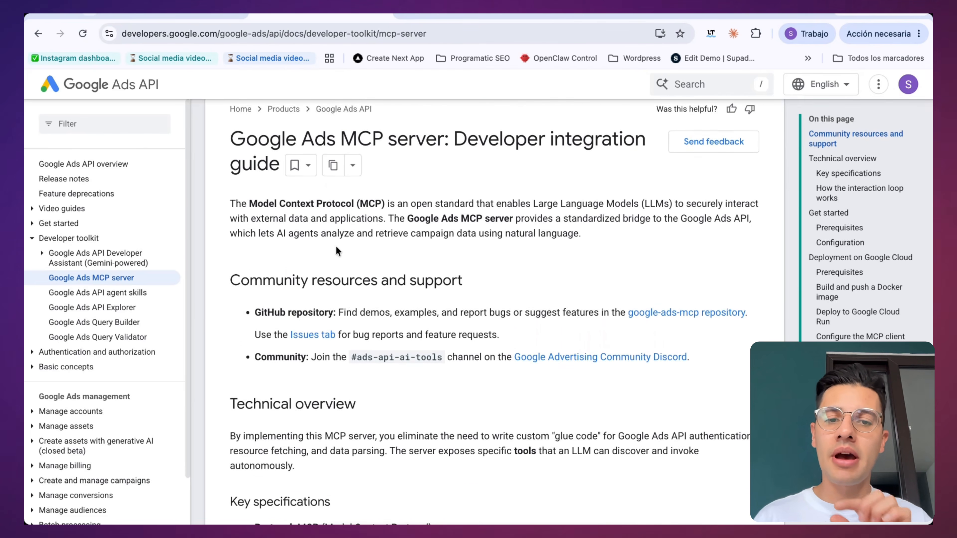
scroll(360, 247, "down", 2)
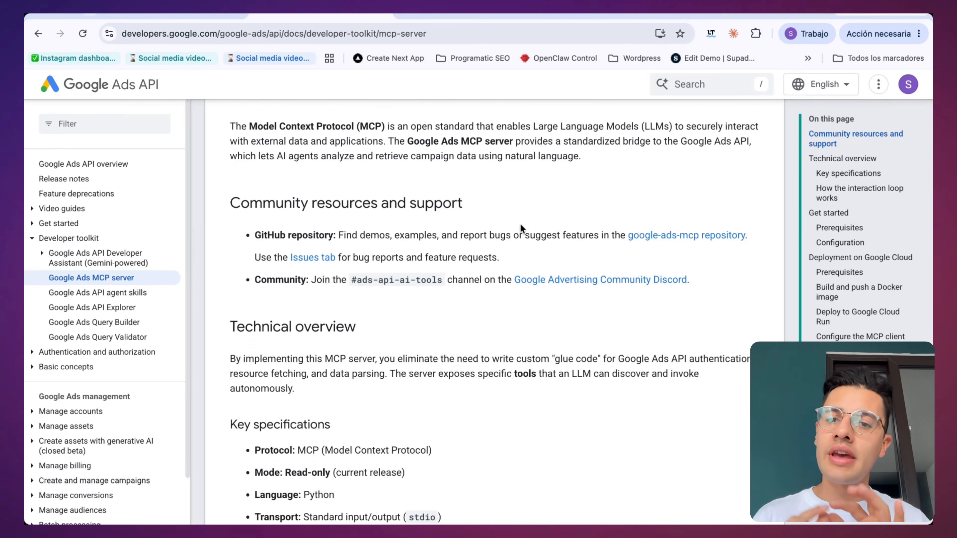
left_click(675, 238)
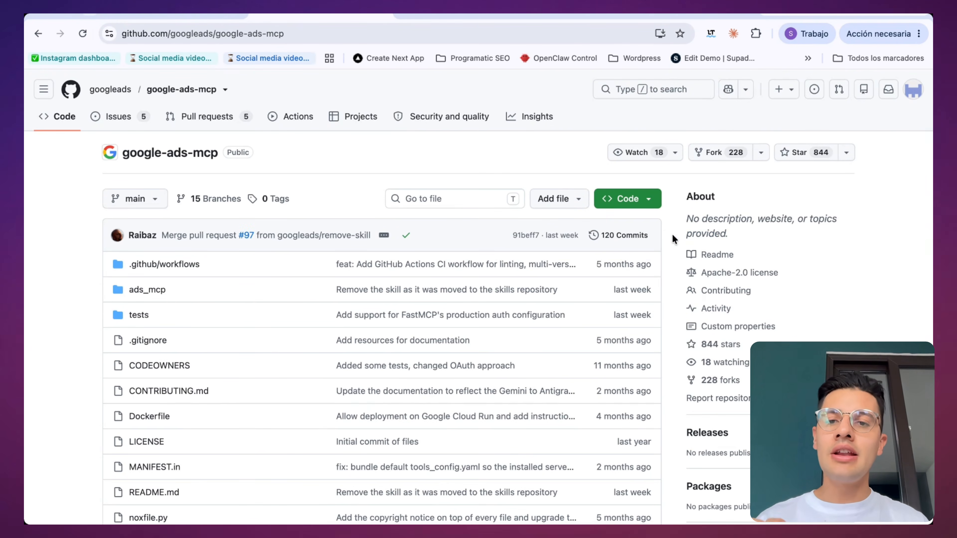
right_click(178, 155)
right_click(175, 156)
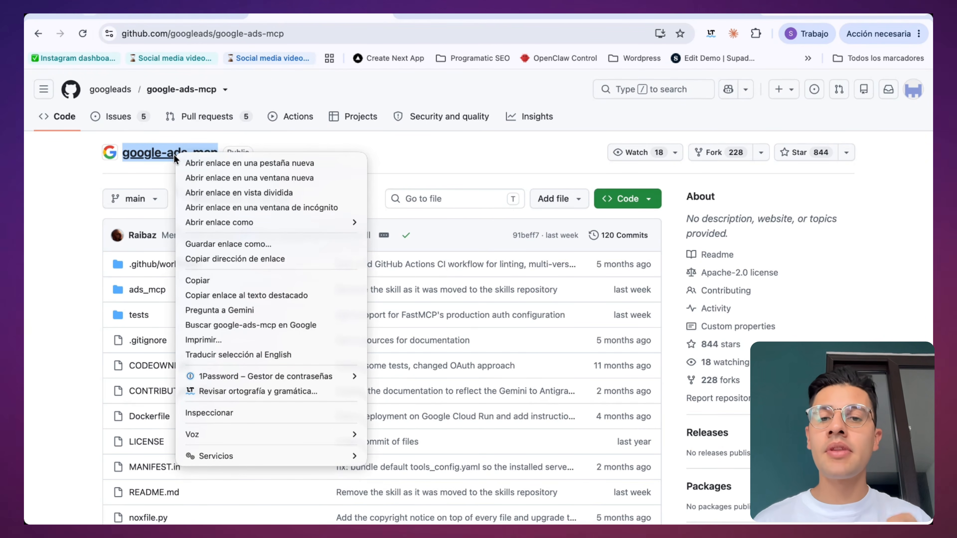
left_click(207, 259)
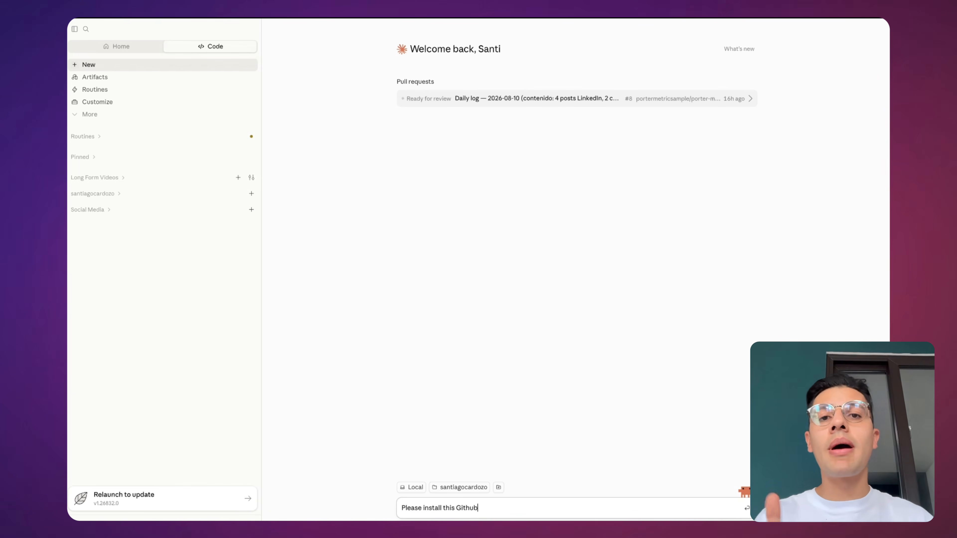
type("Repository:")
type("https://github.com/googleads/google-ads-mcp")
key("Return")
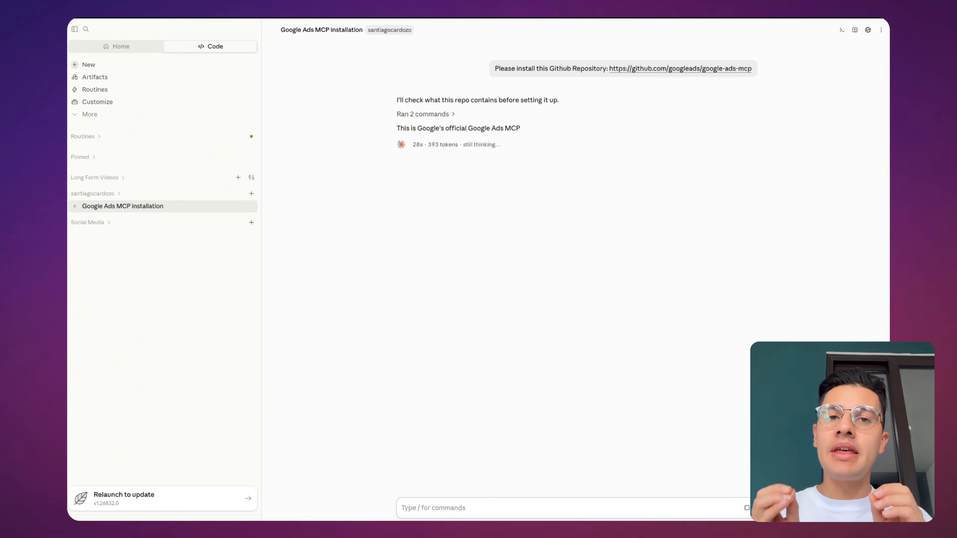
Step: Answer the setup questions with Application Default Credentials as the credential method and "No, not yet" for the developer token and project ID
left_click_drag(398, 128, 521, 128)
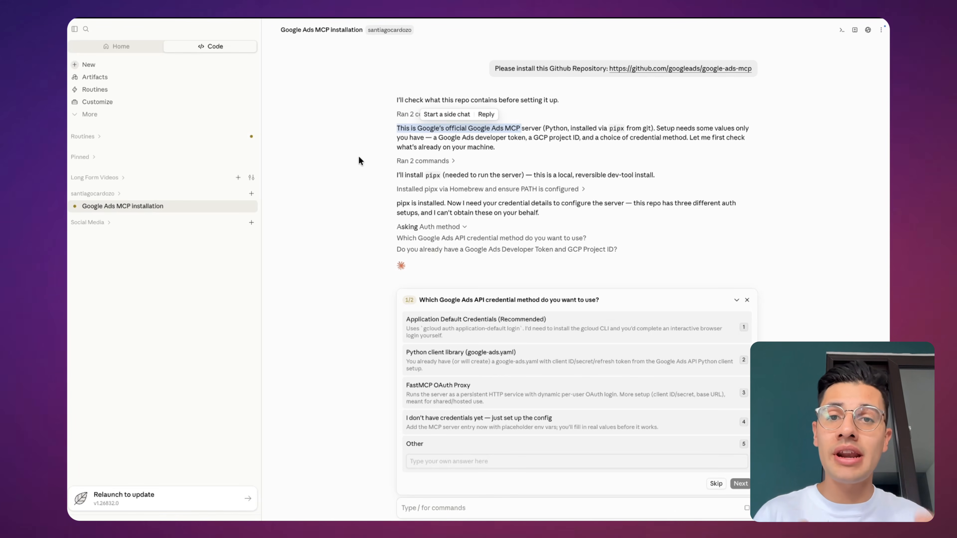
left_click(436, 328)
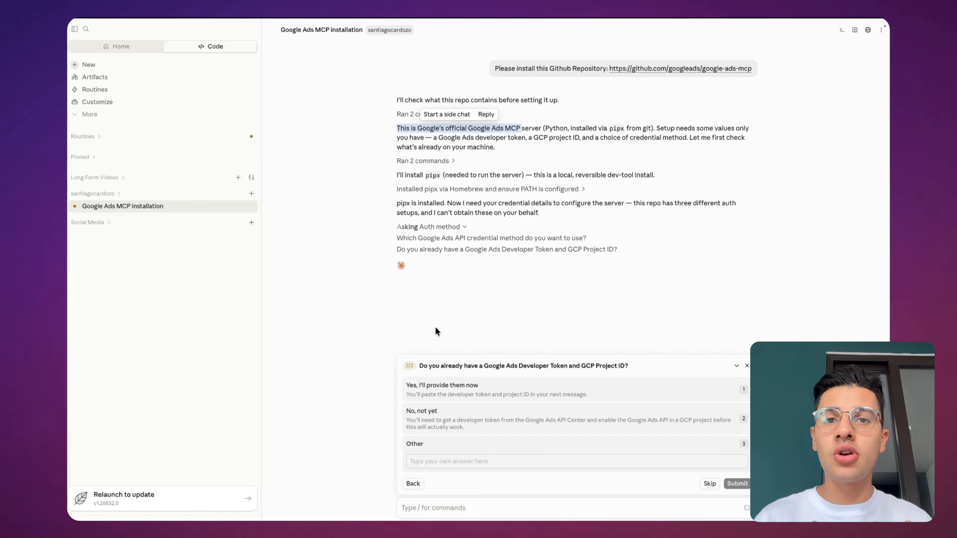
left_click(473, 410)
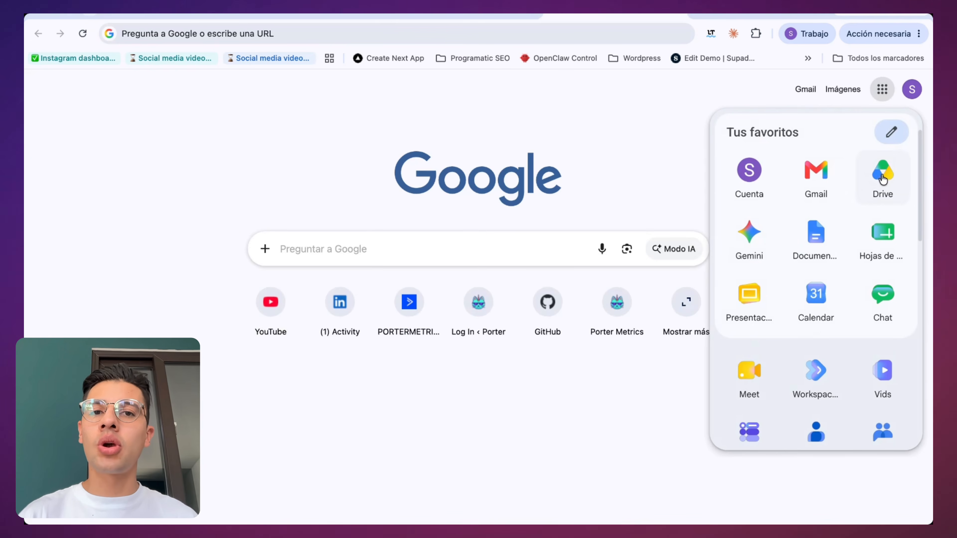
Step: Switch to the browser and open Google Ads from the list of Google apps
scroll(860, 235, "down", 10)
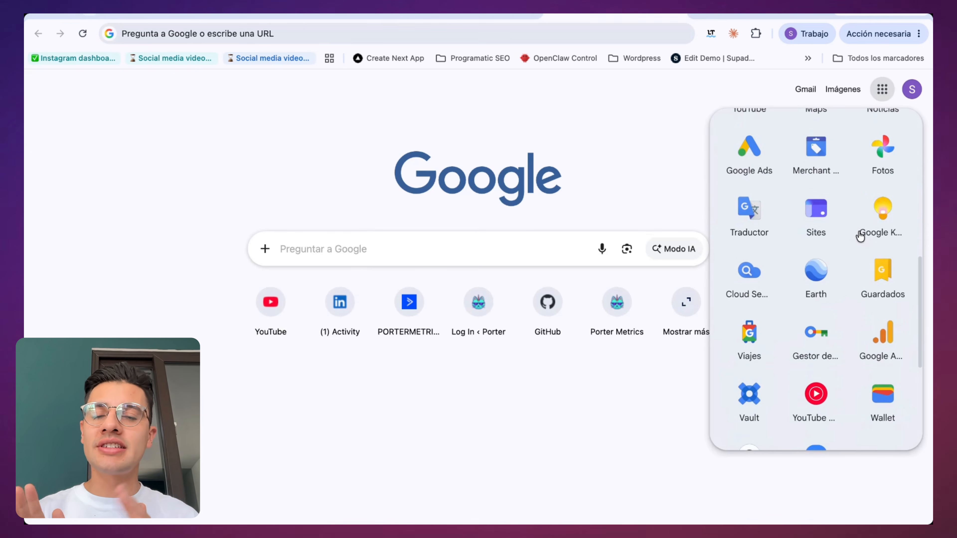
scroll(860, 236, "up", 1)
left_click(761, 167)
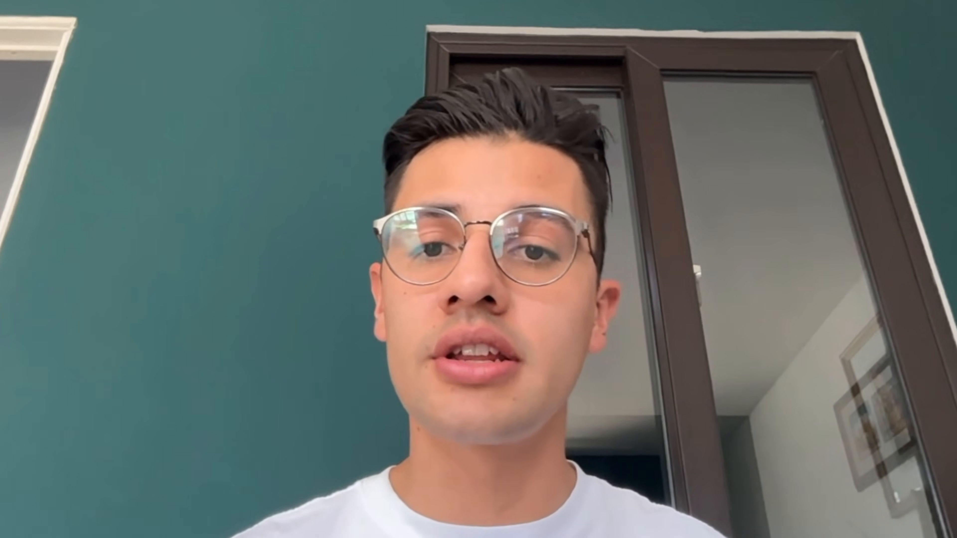
Step: Search Google for "google ads manager account" and open the "Manage Clients & Ad Campaigns with Manager Accounts" page
type("Google a")
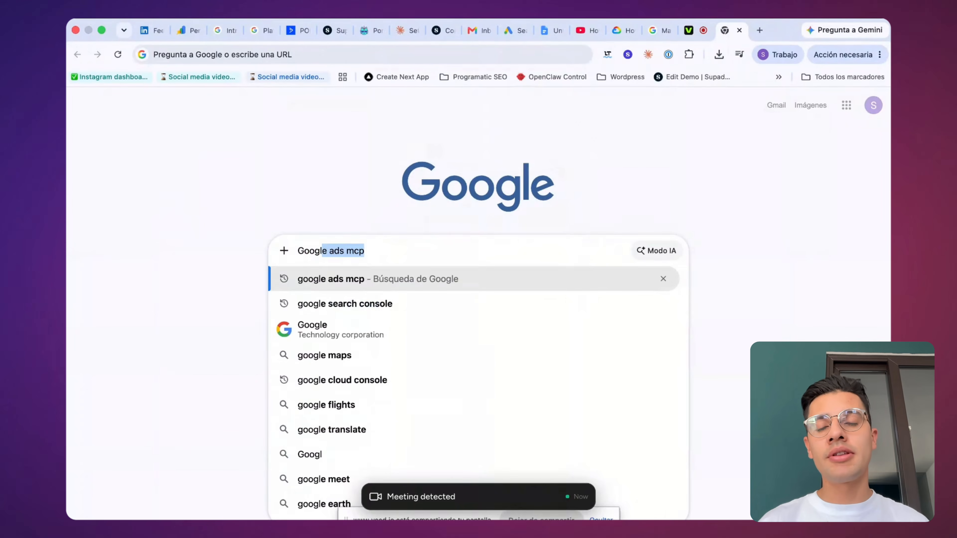
type("ds manager account")
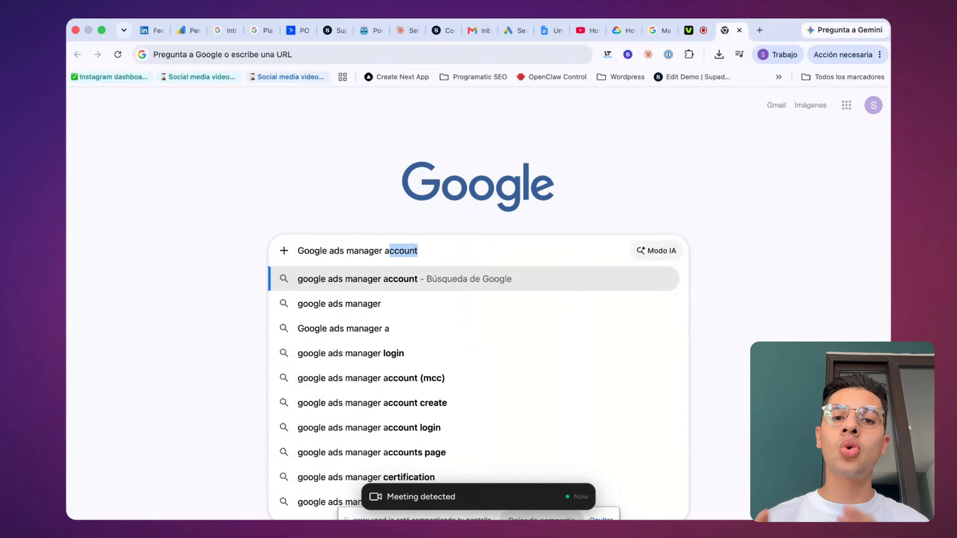
key("Return")
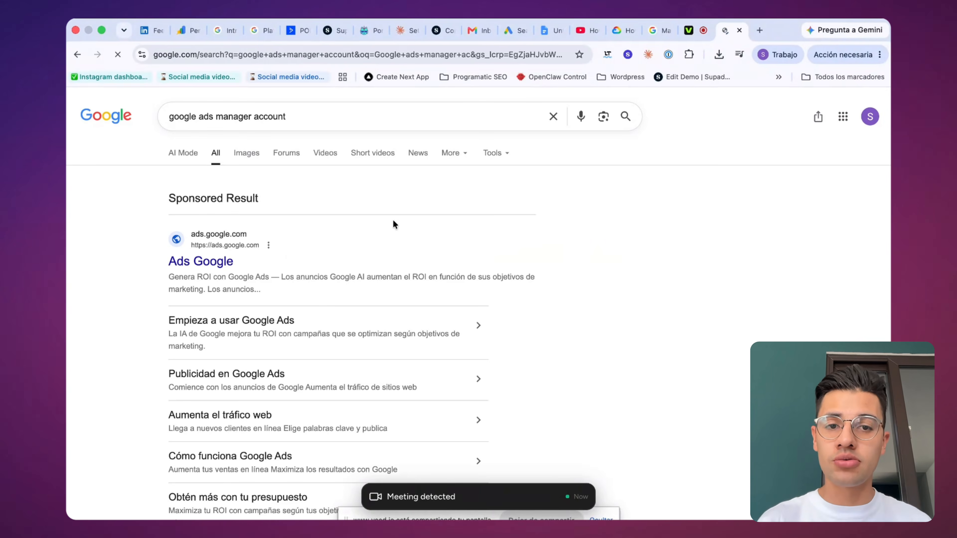
scroll(264, 221, "down", 10)
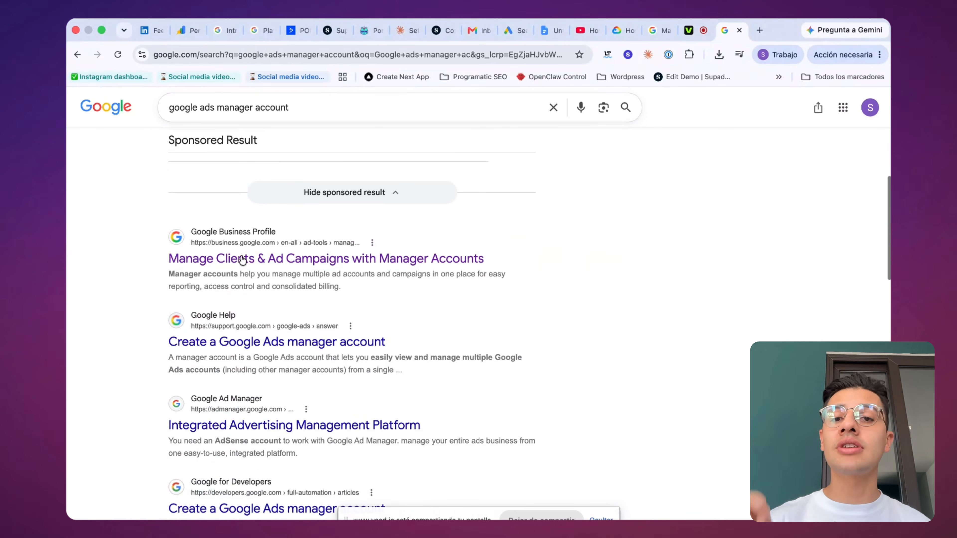
left_click(244, 263)
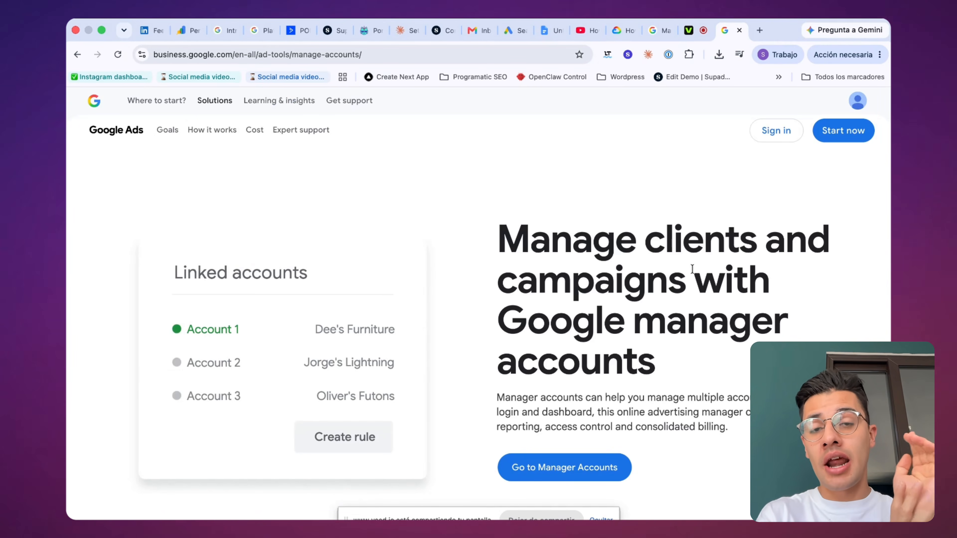
scroll(692, 269, "down", 1)
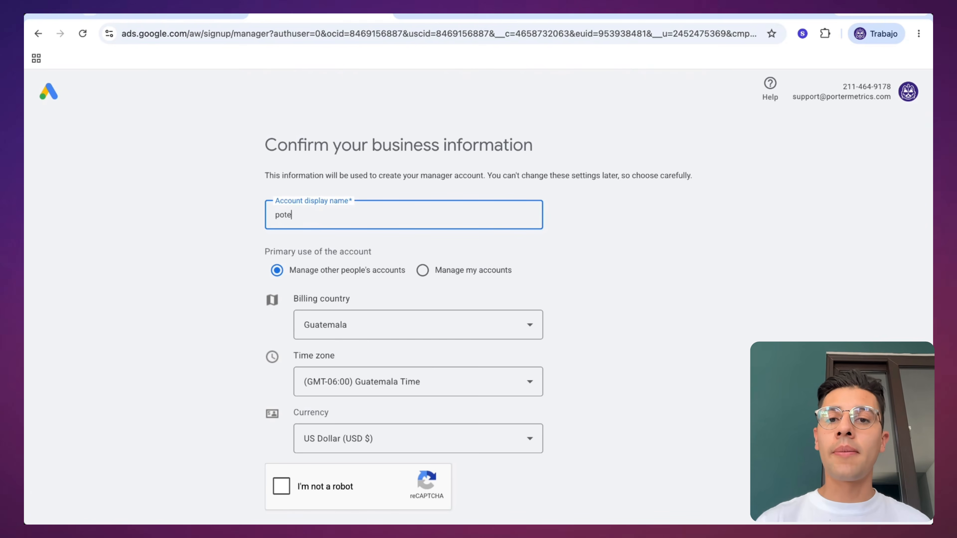
Step: Enter "poter Metrics" as the manager account's display name and choose a billing country from the list
type("r Meti")
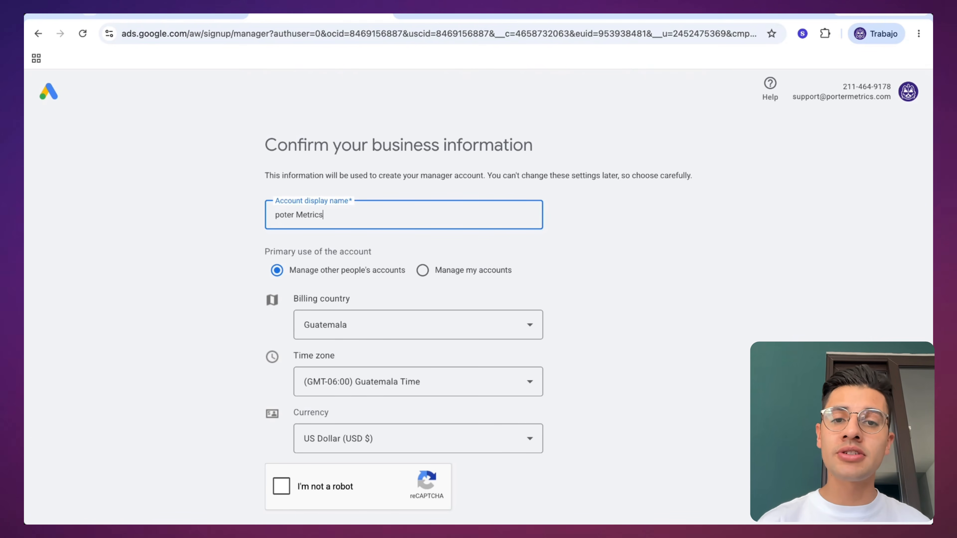
left_click(343, 326)
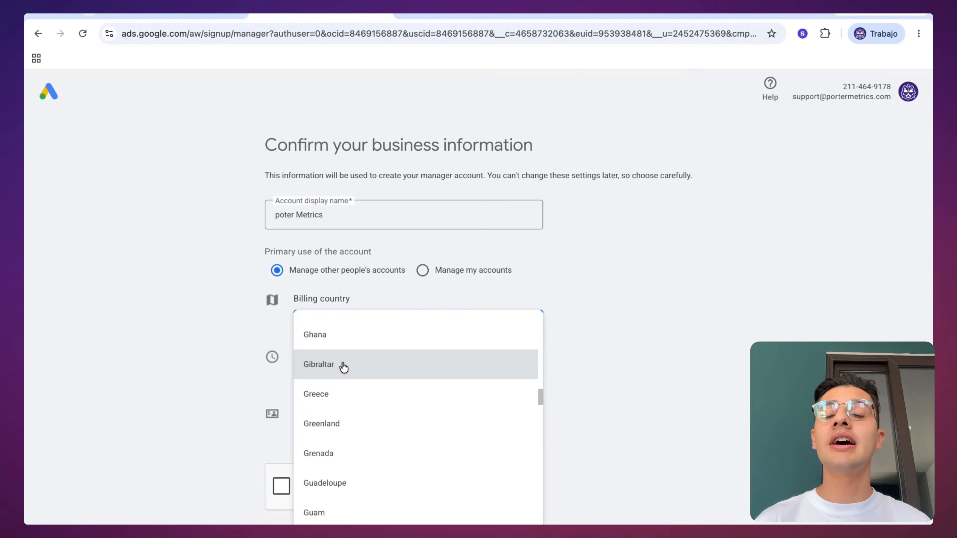
scroll(343, 367, "up", 15)
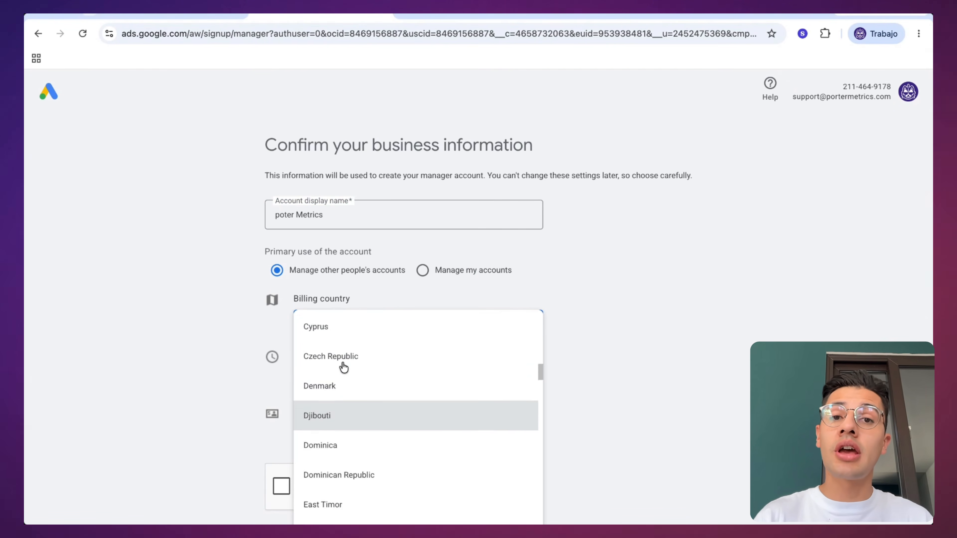
scroll(343, 367, "down", 5)
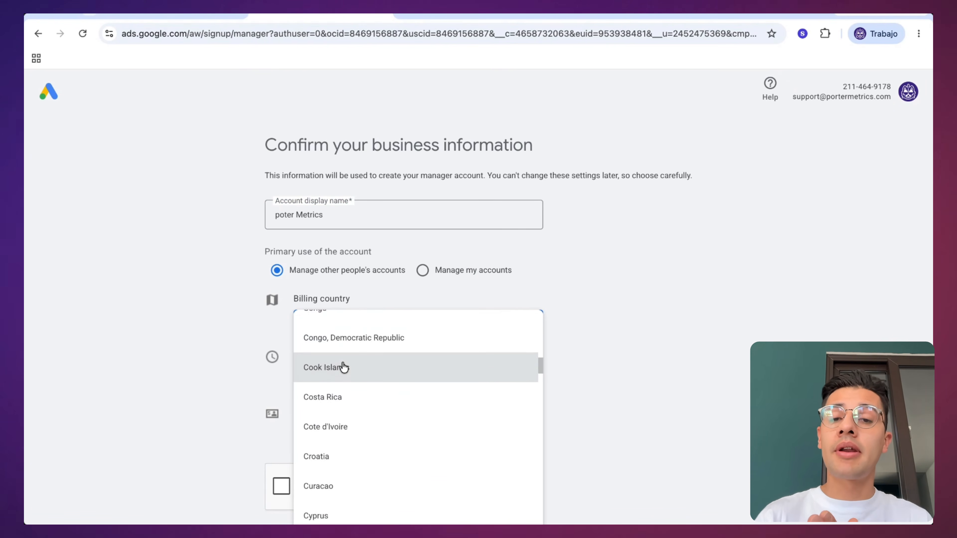
scroll(343, 367, "down", 2)
scroll(343, 367, "up", 6)
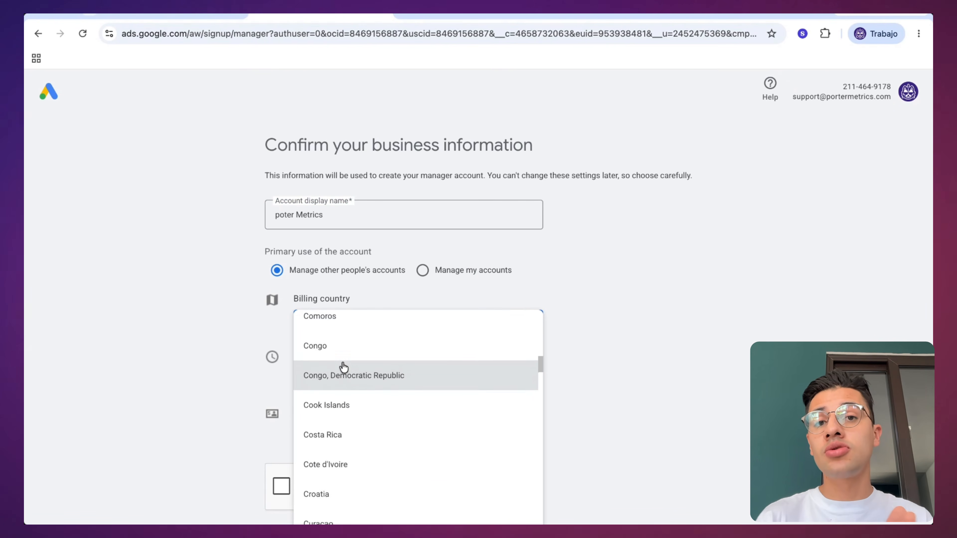
scroll(343, 367, "up", 1)
left_click(335, 338)
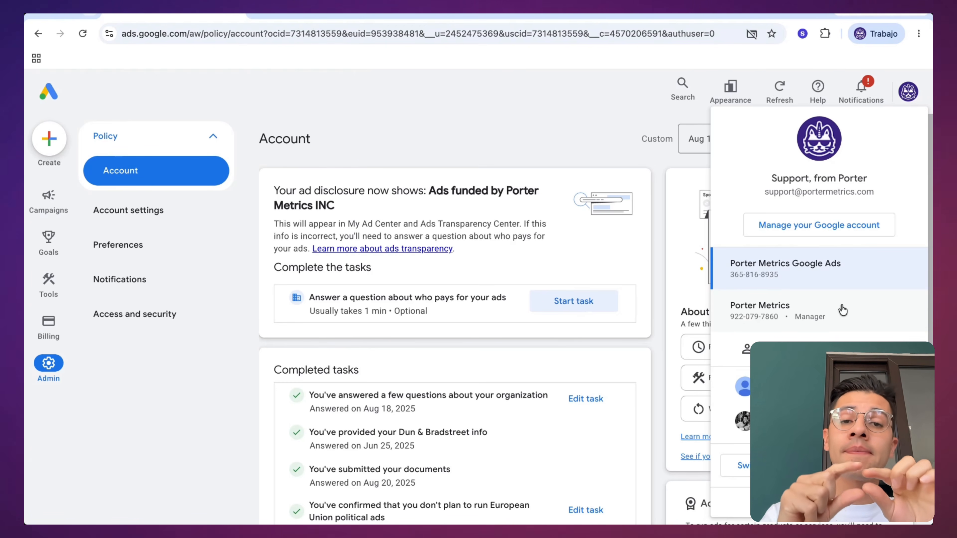
Step: Switch to the Porter Metrics manager account and open the API center in its admin settings
left_click(858, 311)
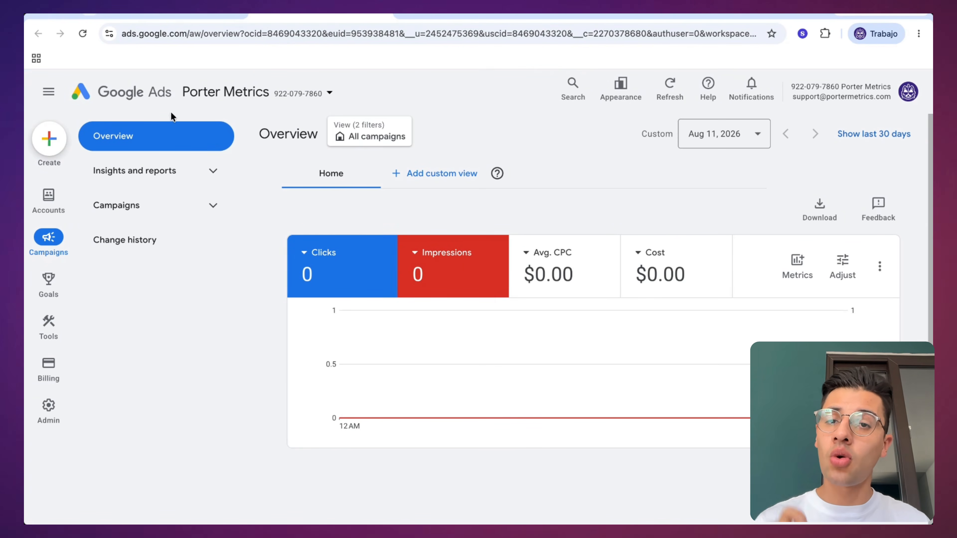
left_click(48, 409)
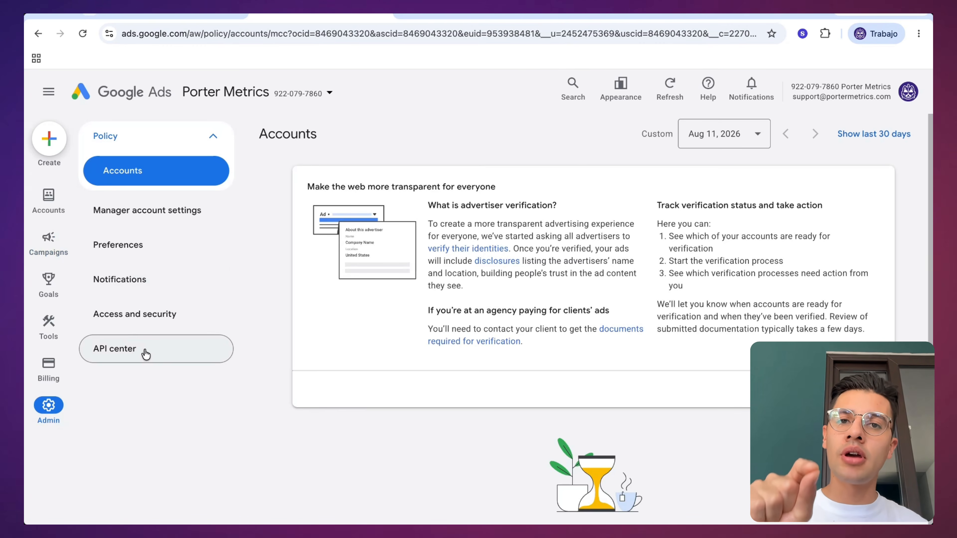
left_click(160, 349)
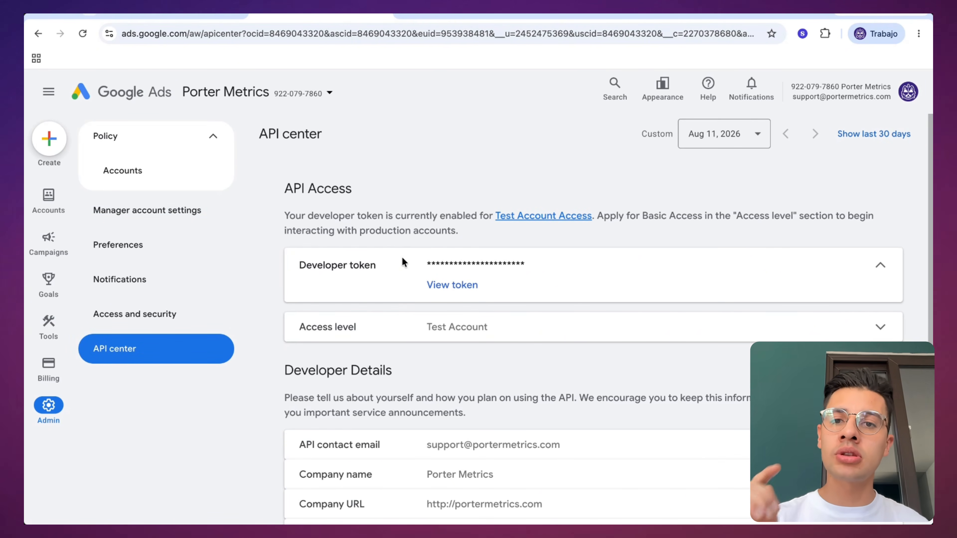
Step: Review the developer token section and expand the API contact email, company name and company URL entries in the developer details
left_click_drag(369, 266, 299, 267)
left_click(326, 276)
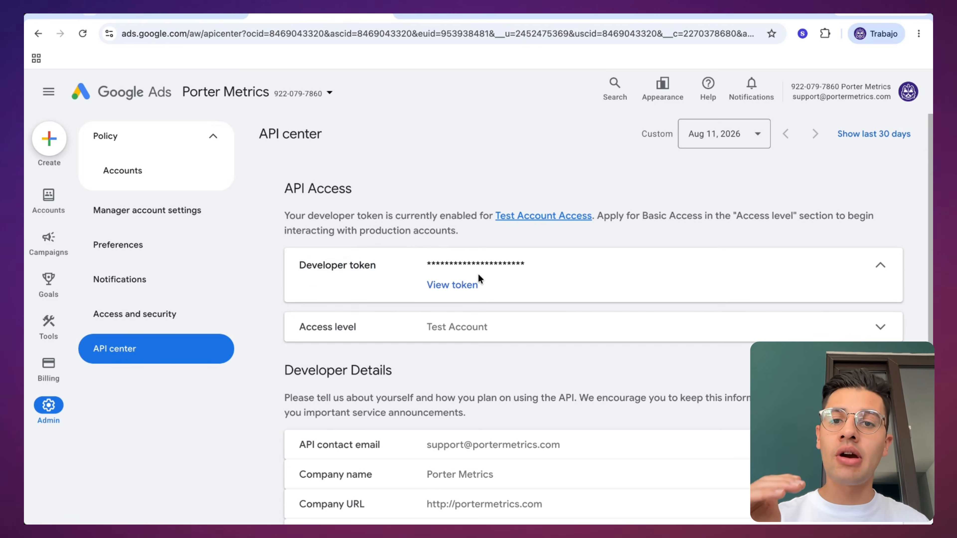
scroll(478, 279, "down", 2)
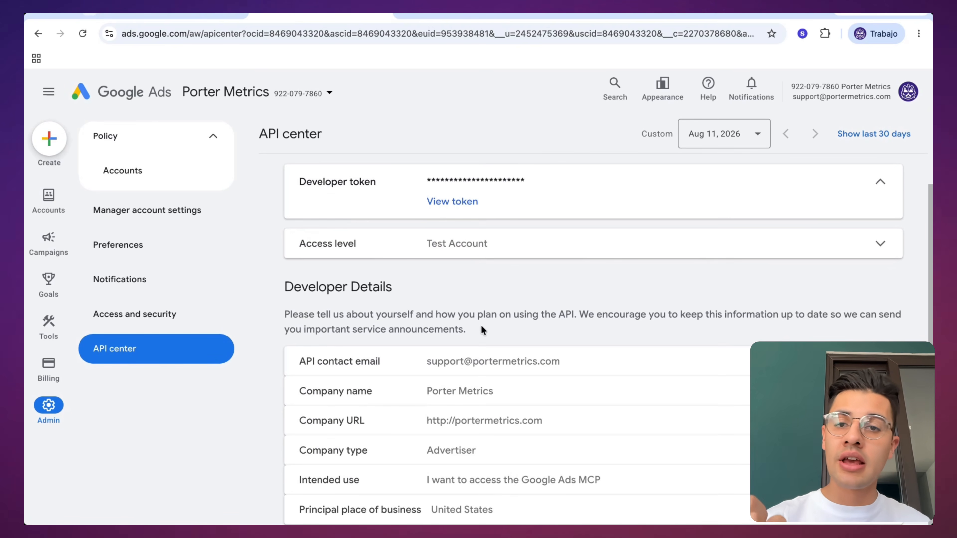
left_click(516, 362)
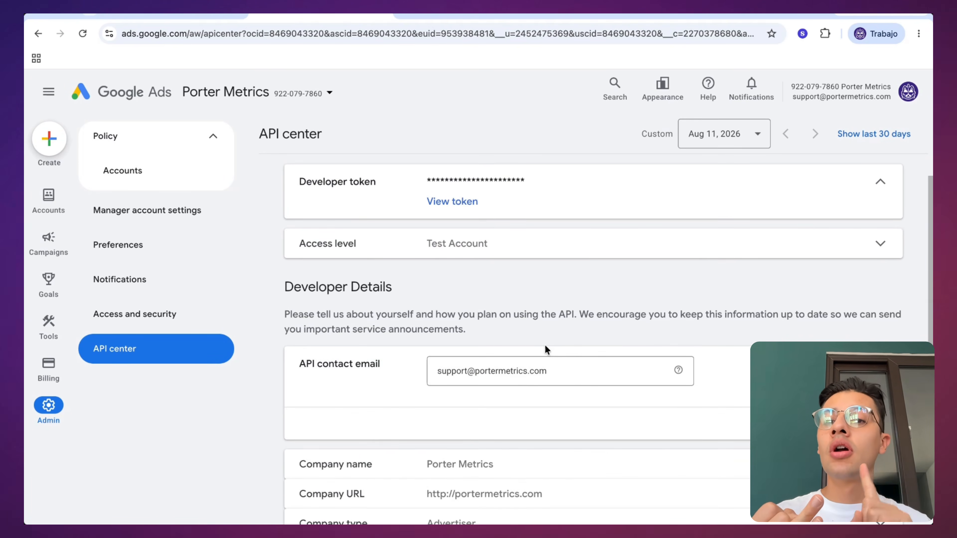
scroll(545, 345, "down", 2)
left_click_drag(299, 289, 401, 293)
left_click(528, 388)
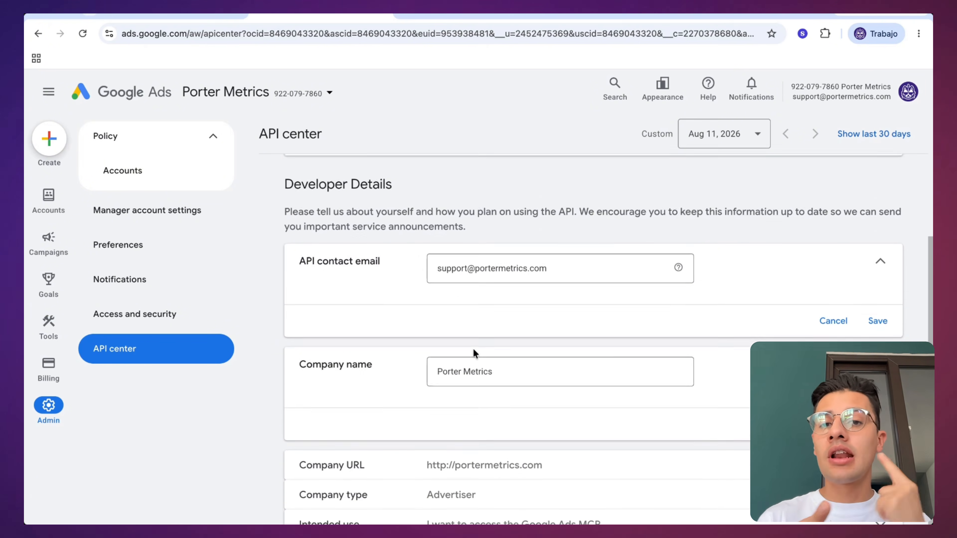
scroll(481, 353, "down", 2)
left_click(381, 418)
scroll(446, 377, "down", 2)
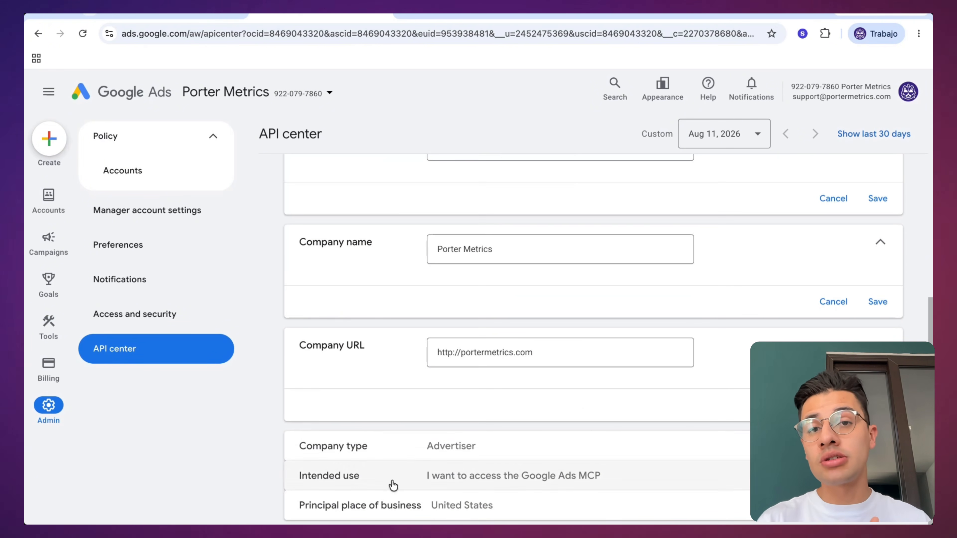
Step: Expand the company type, intended use and principal place of business entries to review the API access answers
left_click(407, 446)
scroll(437, 392, "down", 4)
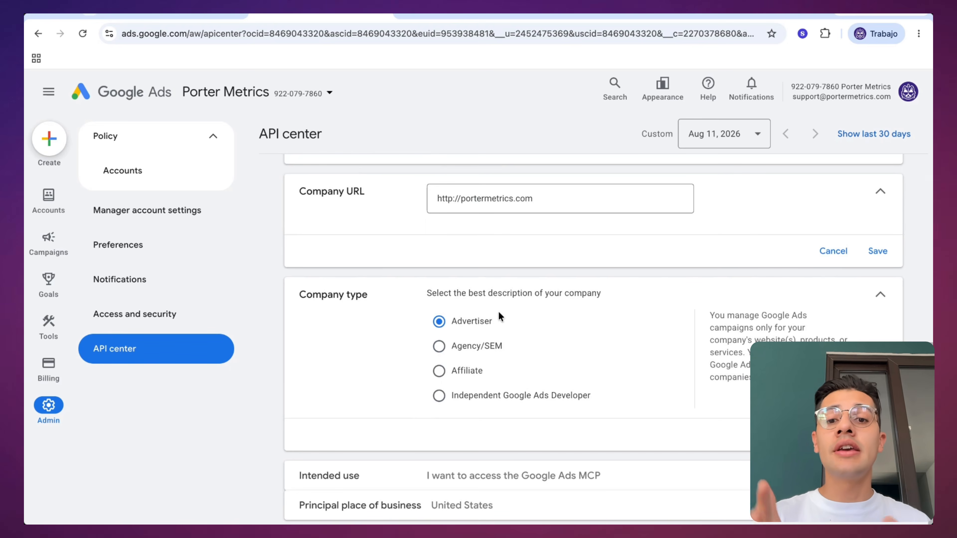
left_click(377, 471)
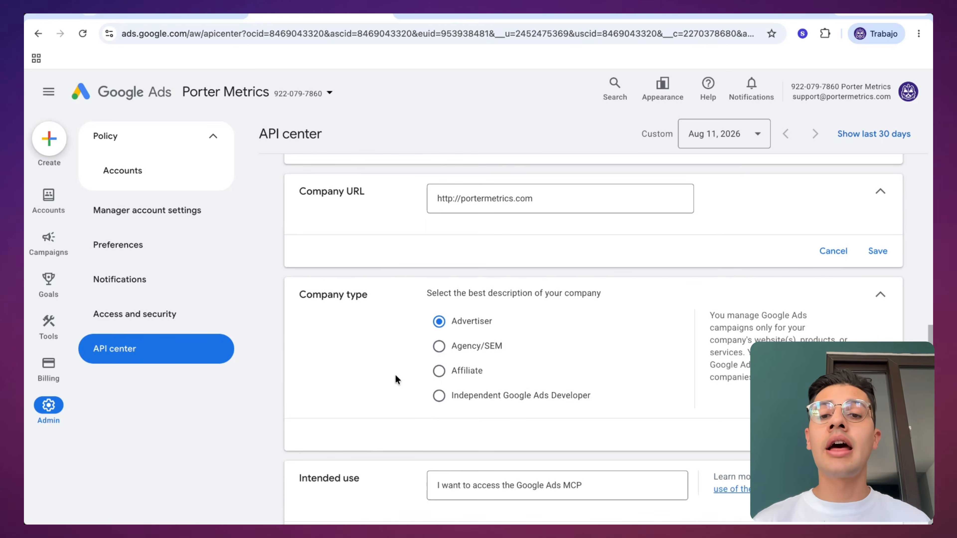
scroll(395, 374, "down", 2)
triple_click(383, 406)
left_click(410, 499)
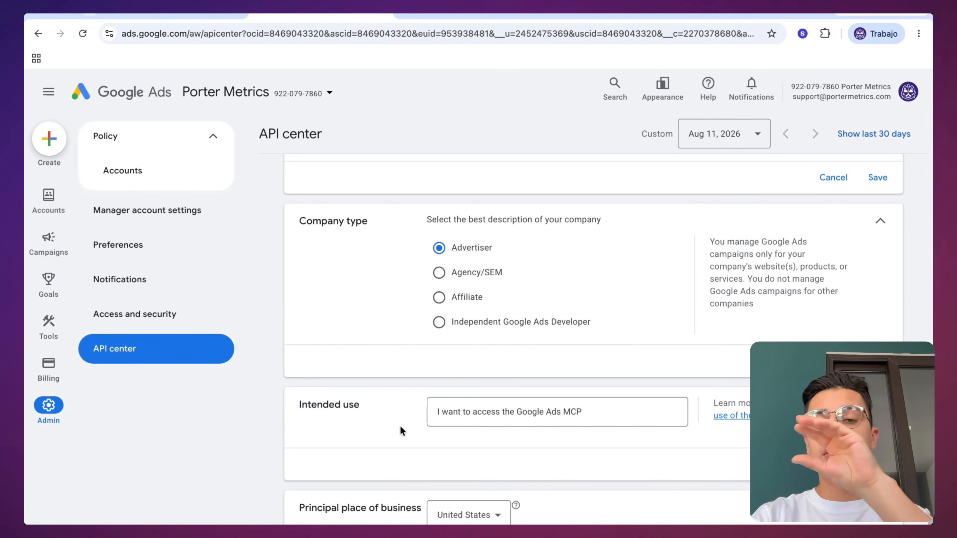
scroll(400, 425, "down", 2)
scroll(400, 426, "up", 12)
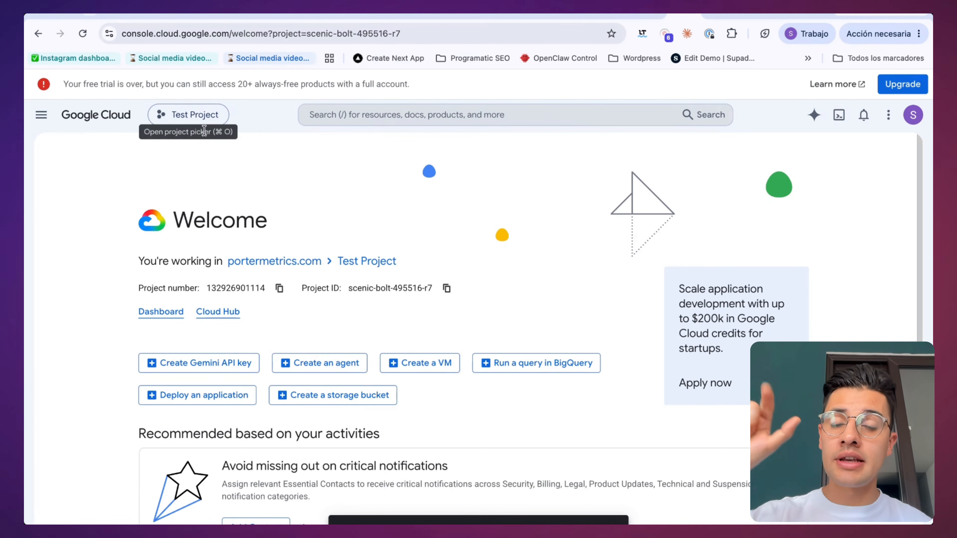
Step: In the Google Cloud console, create a new project named "Google Ads MCP Connection" under the portermetrics.com organization
left_click(185, 115)
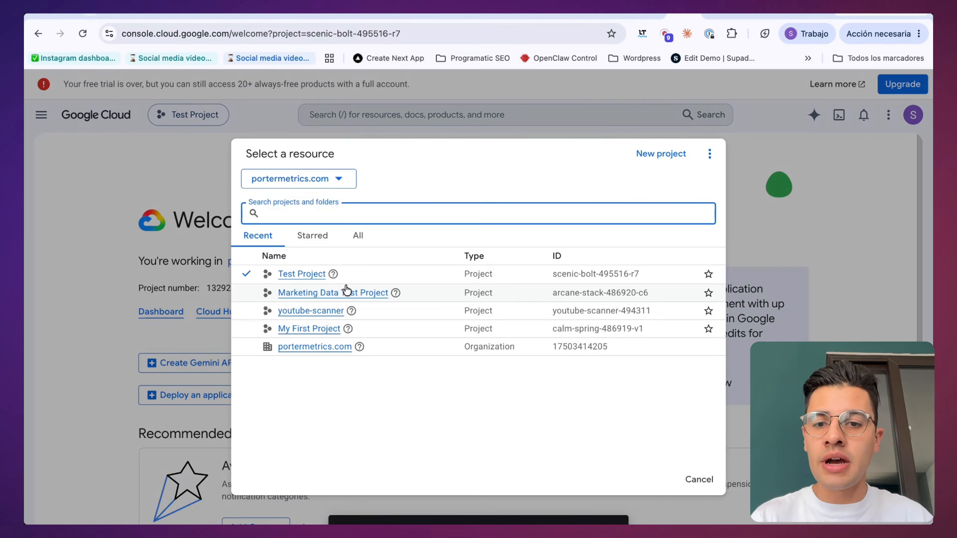
left_click(662, 153)
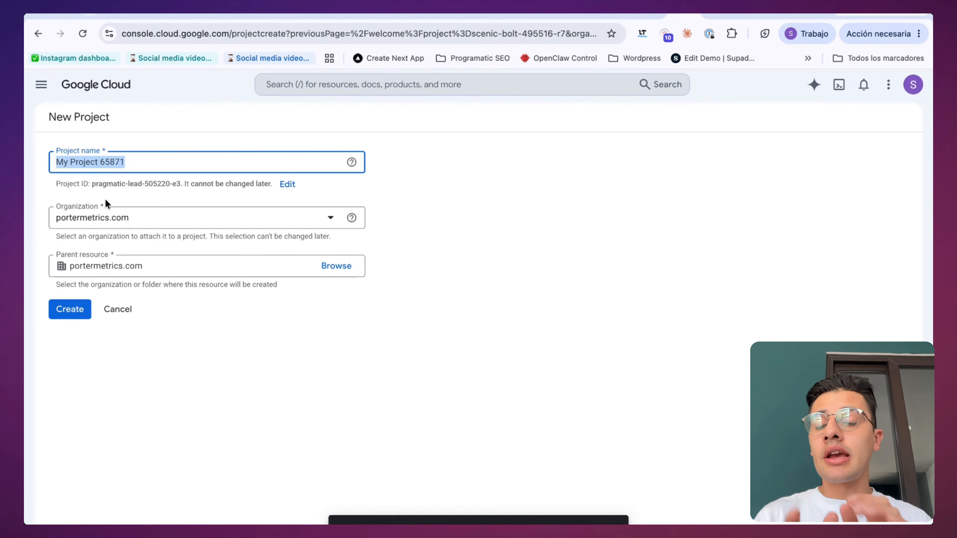
key("BackSpace")
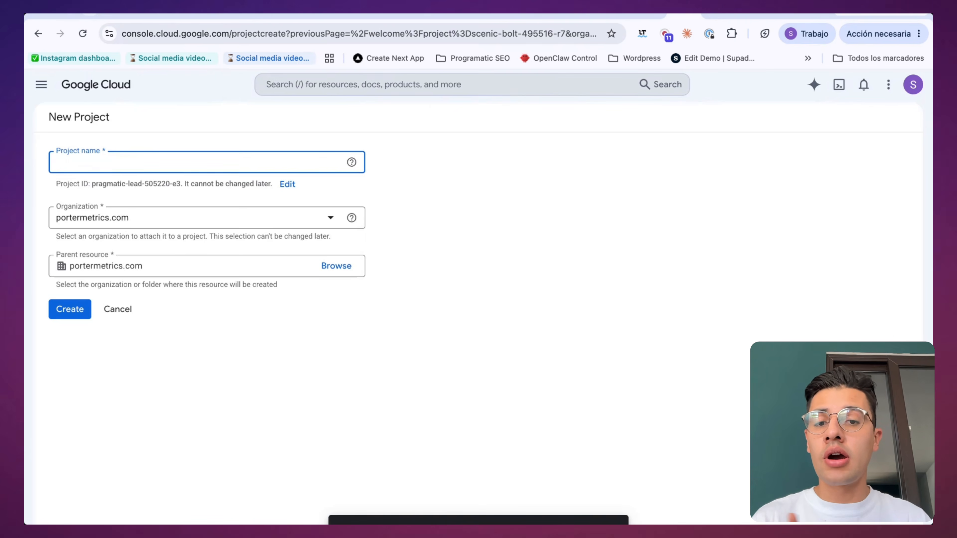
type("Google ")
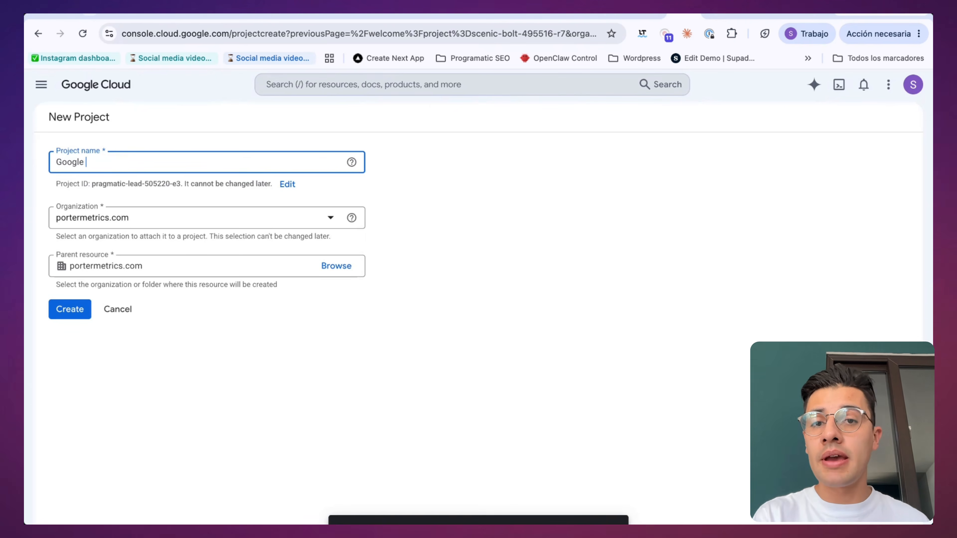
type("Ads MCP")
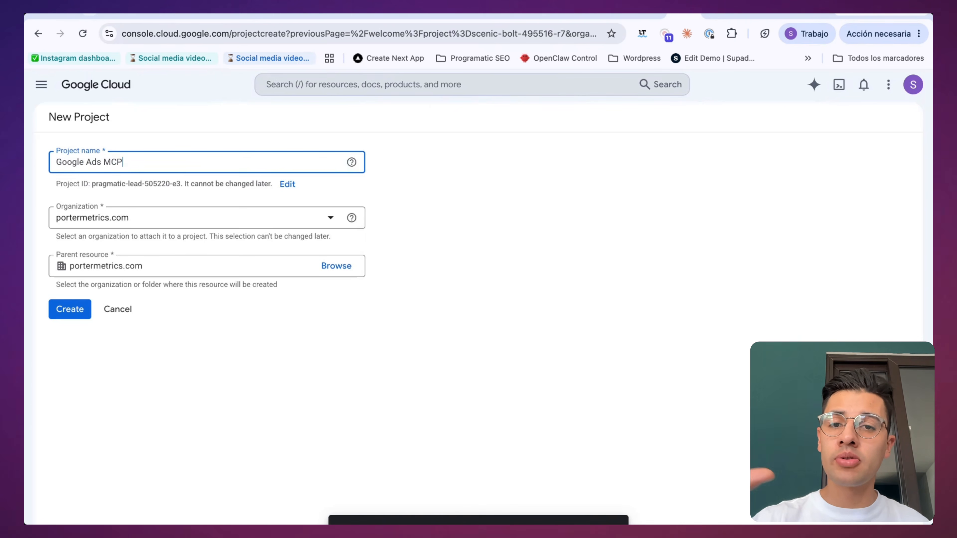
type(" Connection")
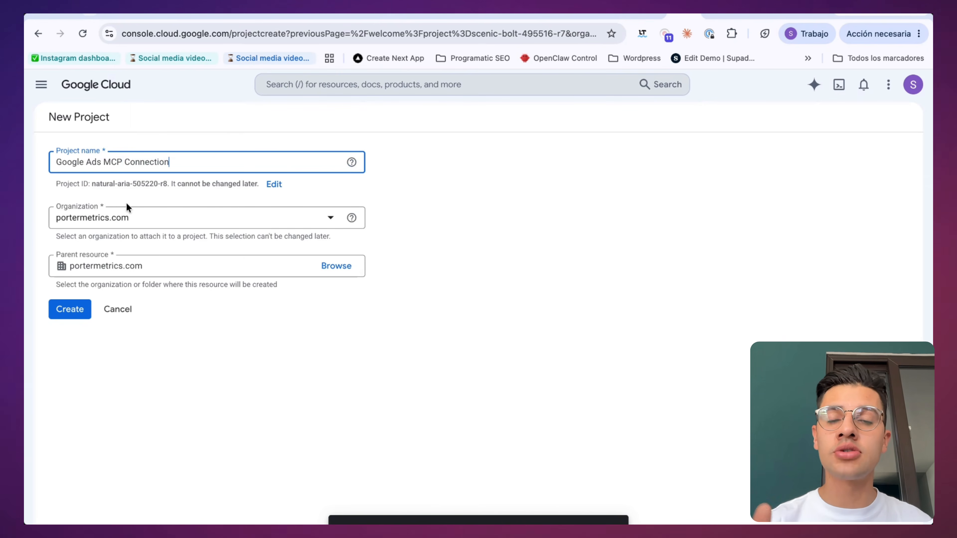
left_click(74, 316)
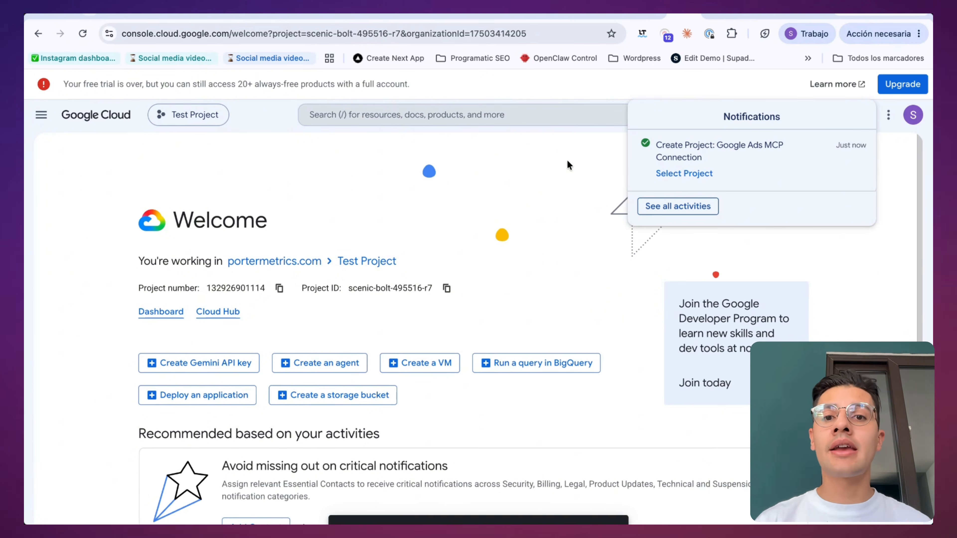
Step: Dismiss the notifications and switch from Test Project to the Google Ads MCP Connection project
left_click(581, 183)
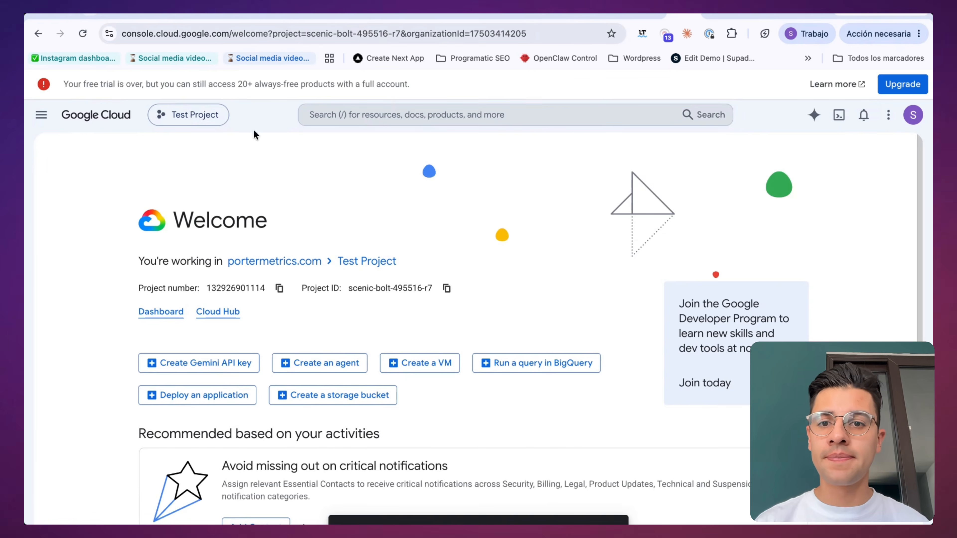
left_click(186, 119)
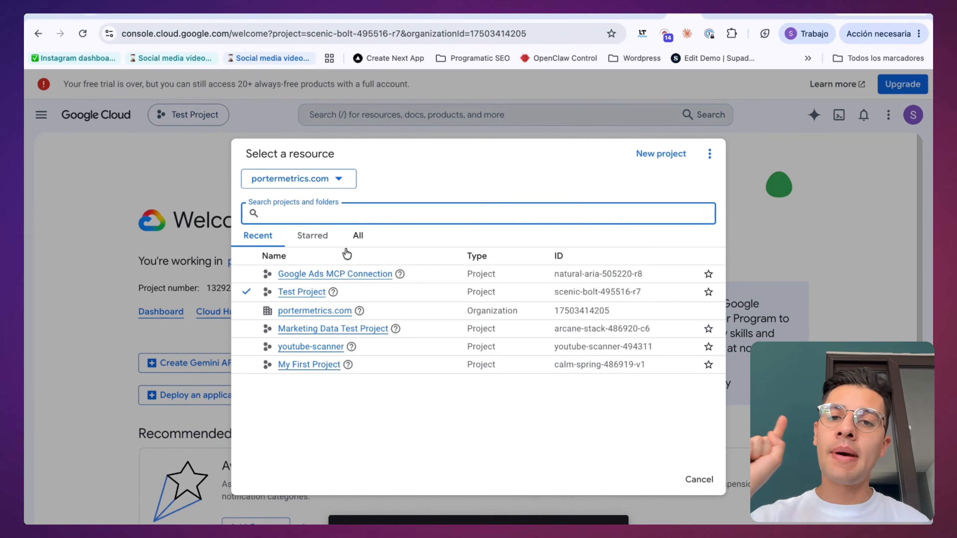
left_click(326, 275)
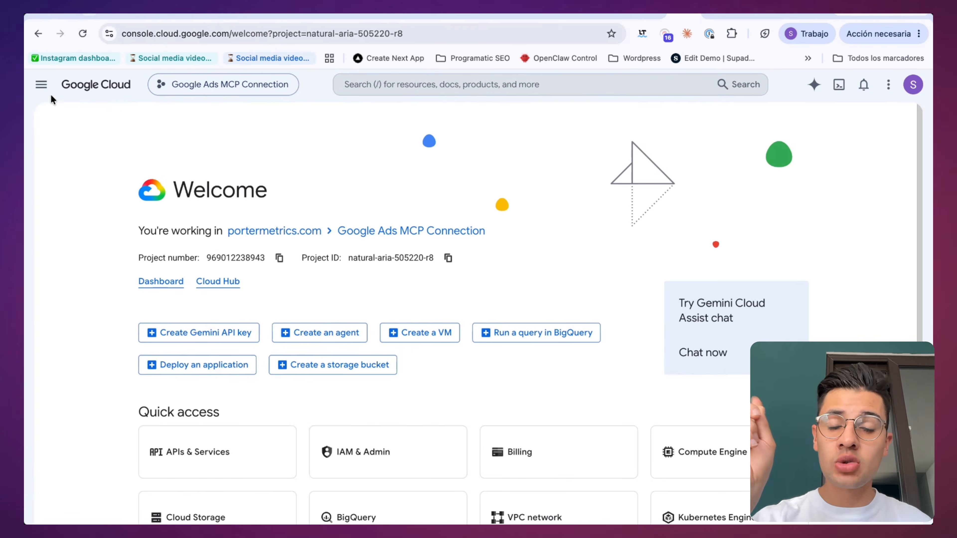
Step: Search the API Library for "google ads api" and enable the Google Ads API for the project
left_click(42, 84)
mouse_move(86, 368)
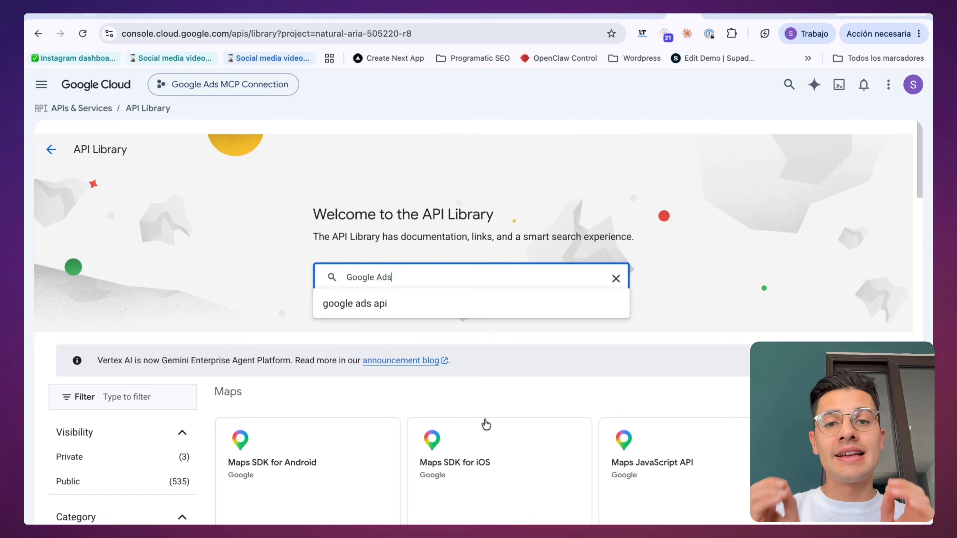
left_click(377, 313)
left_click(481, 369)
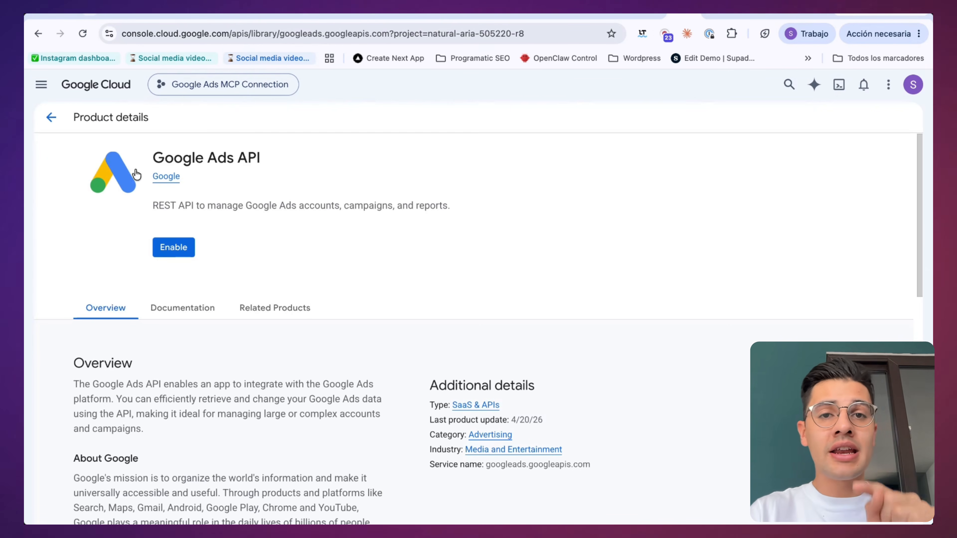
left_click(154, 241)
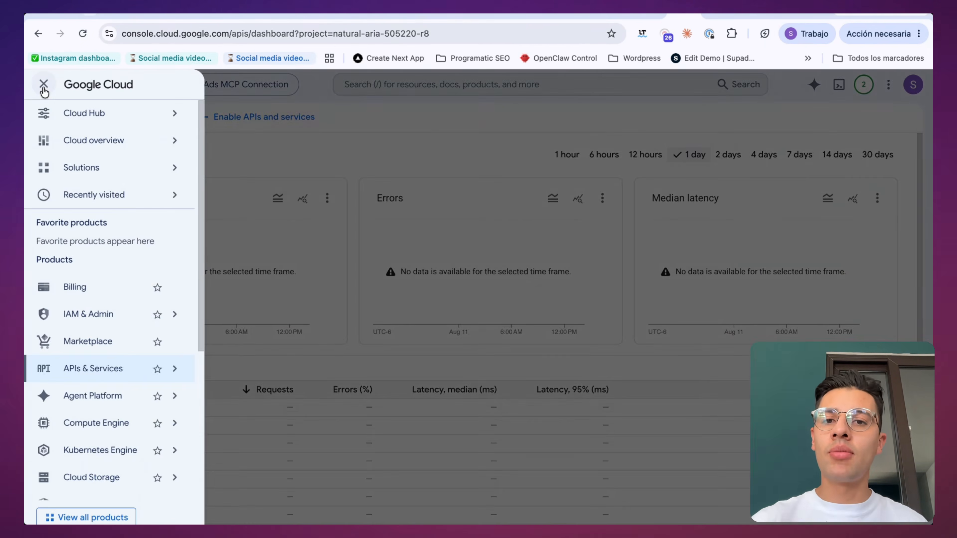
Step: Start the OAuth consent screen setup with "Google Ads MCP" as the app name and the account's own address as user support email
mouse_move(87, 398)
mouse_move(86, 370)
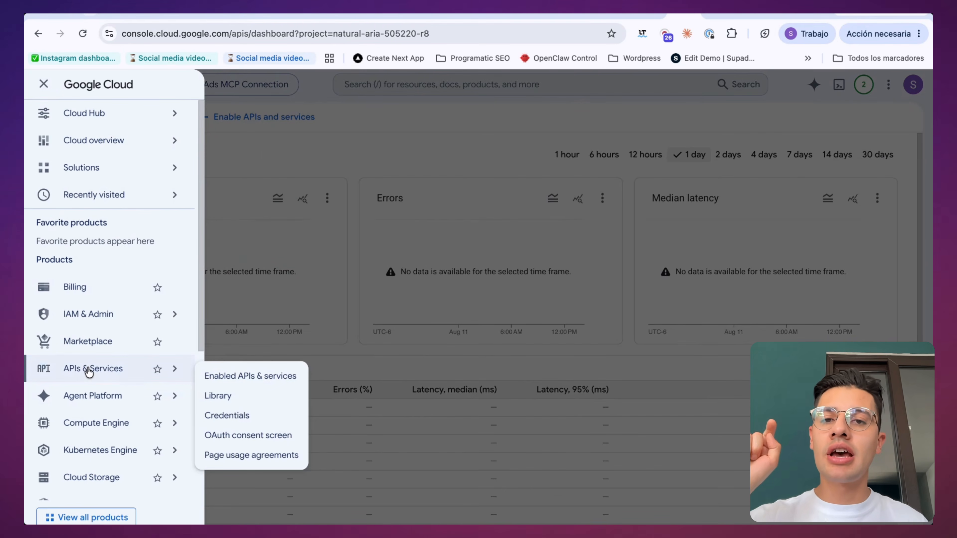
left_click(241, 436)
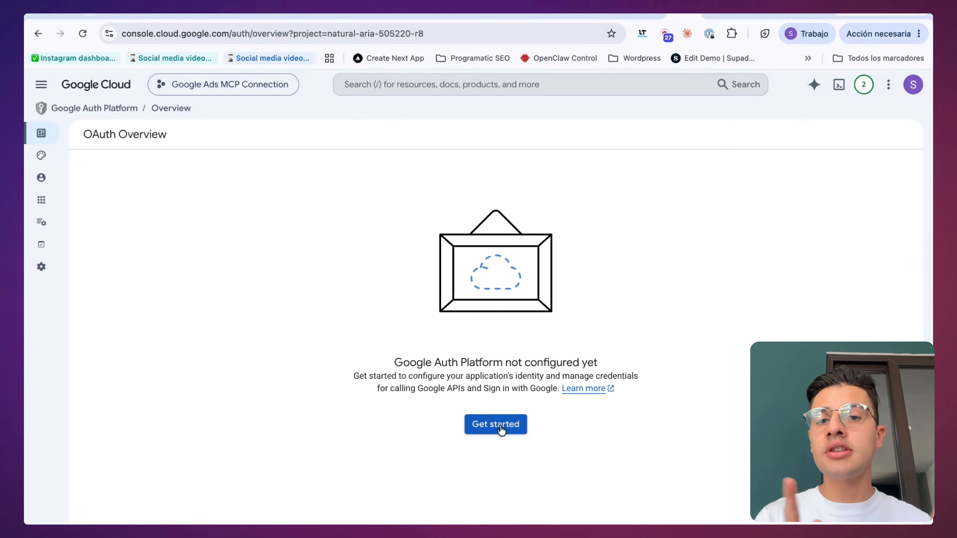
left_click(496, 425)
type("Google Ads MCP")
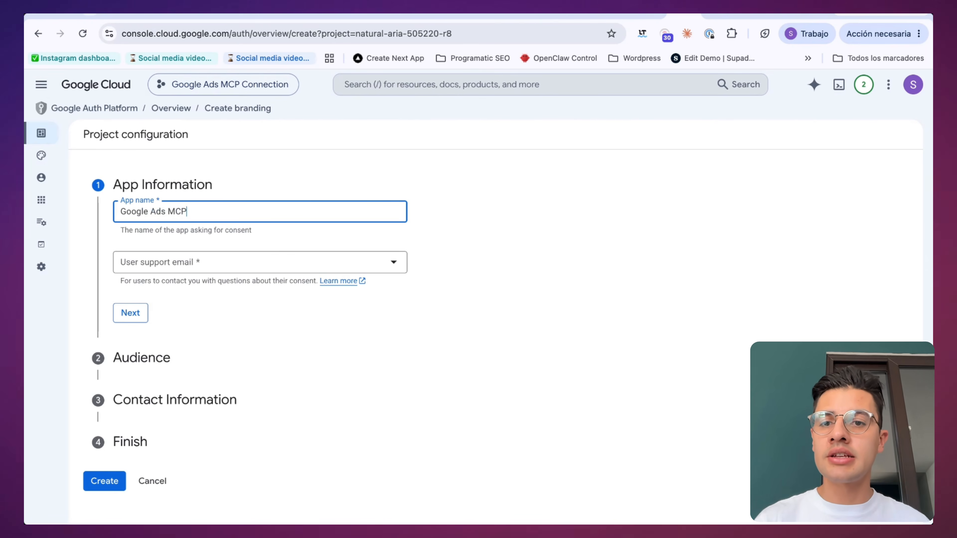
left_click(139, 274)
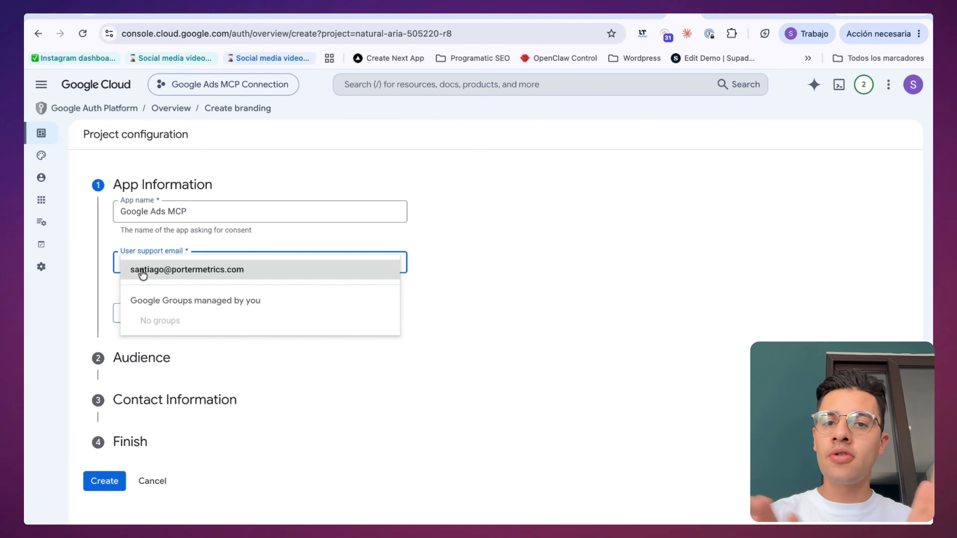
left_click(158, 271)
left_click(132, 313)
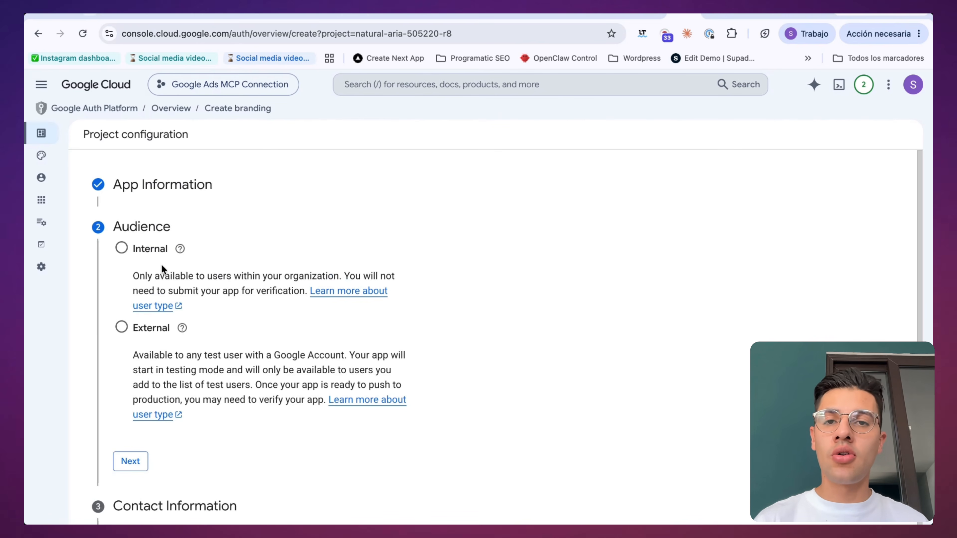
Step: Set the app's audience to Internal and proceed to the contact information
left_click(121, 249)
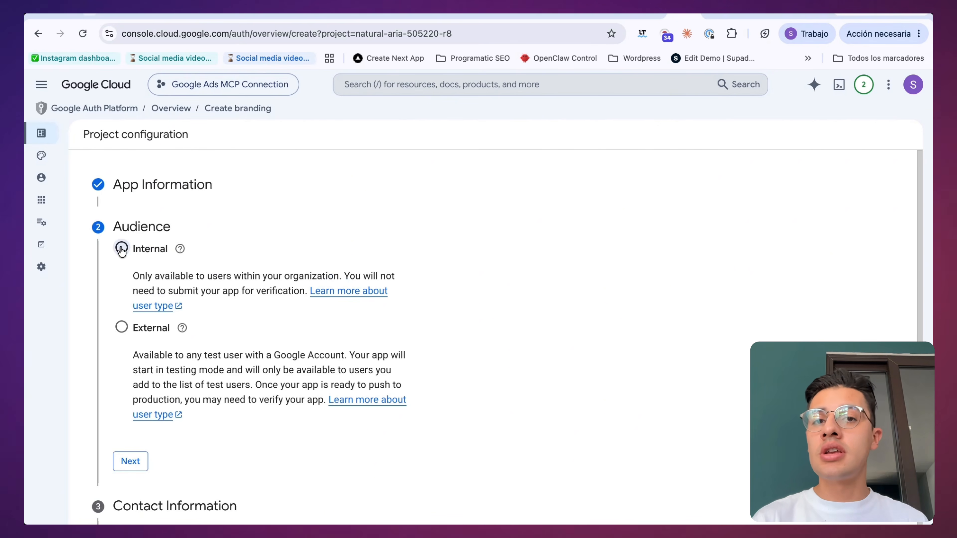
scroll(238, 226, "down", 2)
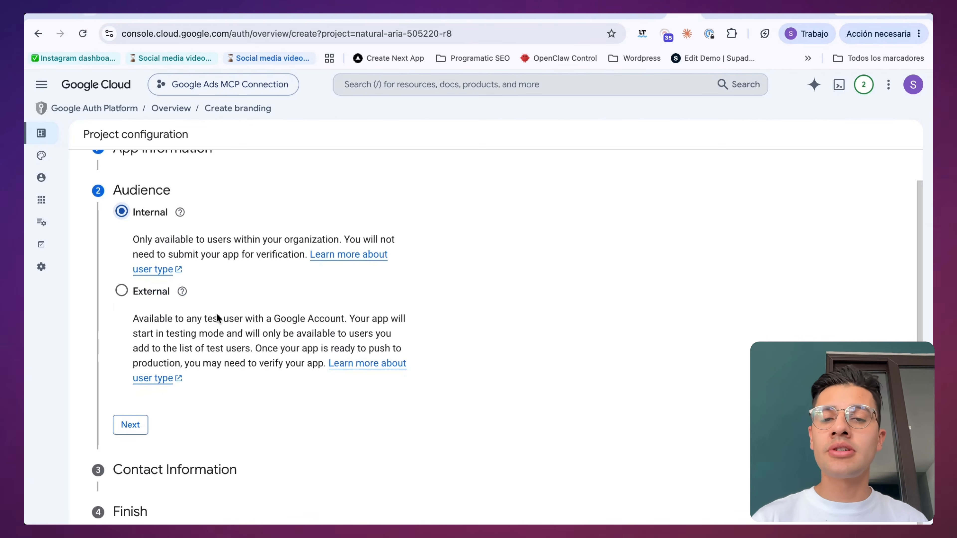
left_click(130, 425)
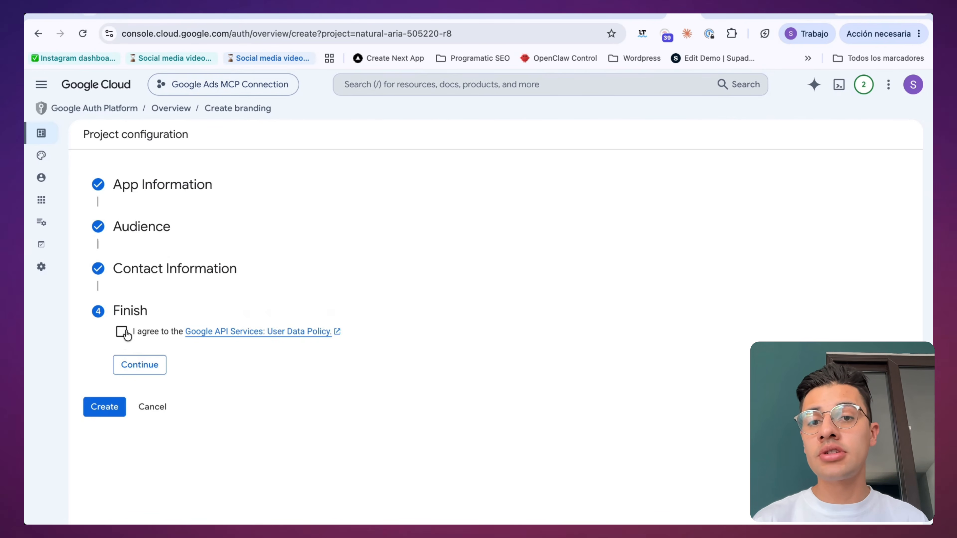
Step: Agree to the Google API Services User Data Policy and create the OAuth app configuration
left_click(123, 332)
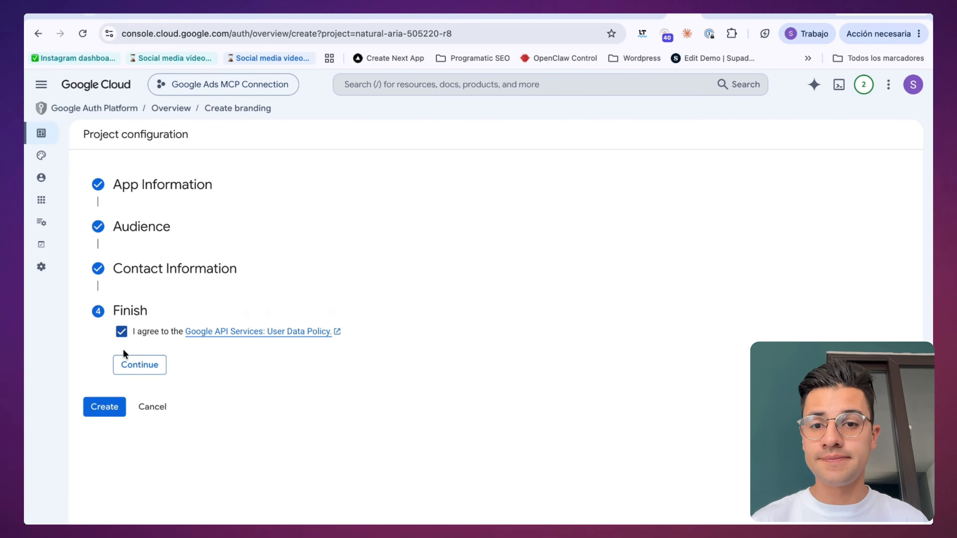
left_click(134, 365)
left_click(104, 350)
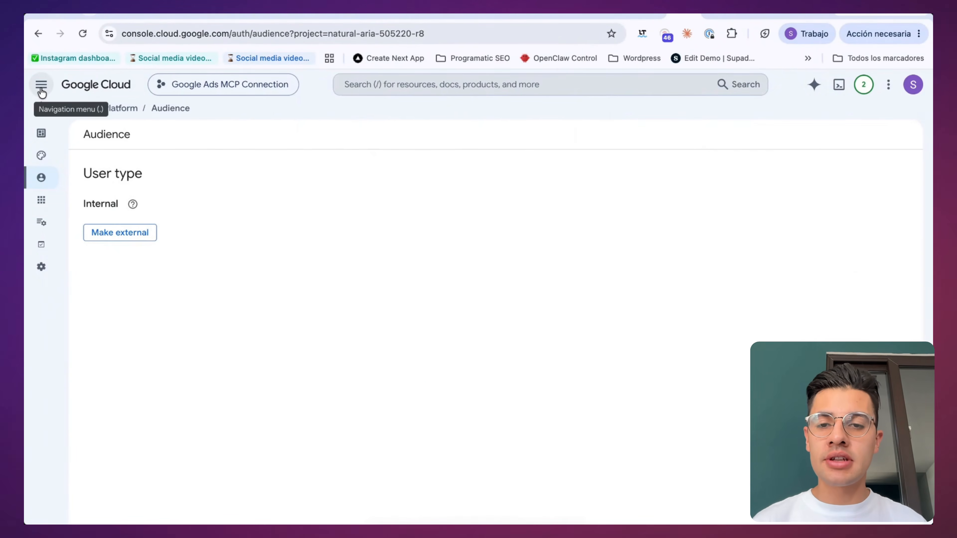
Step: Open the Credentials page under APIs & Services for the project
left_click(42, 84)
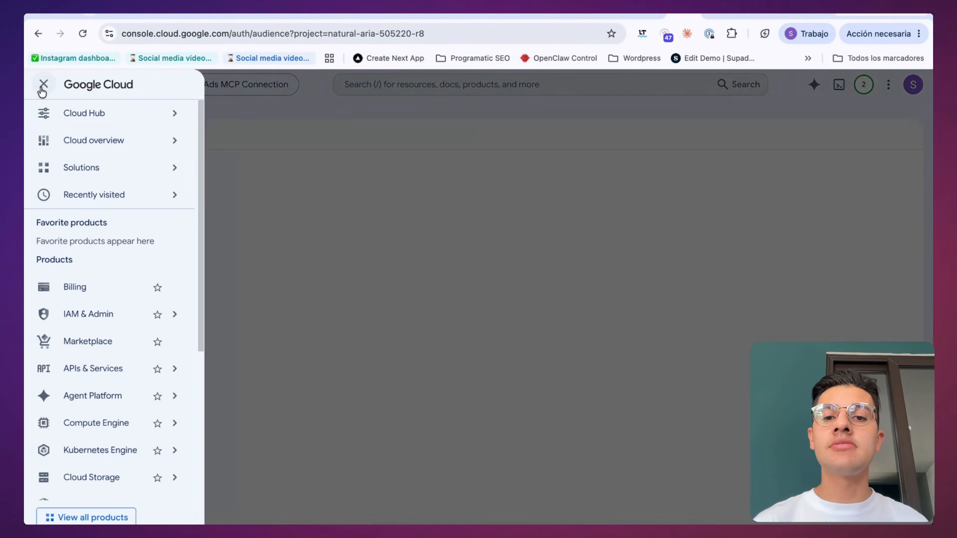
mouse_move(86, 374)
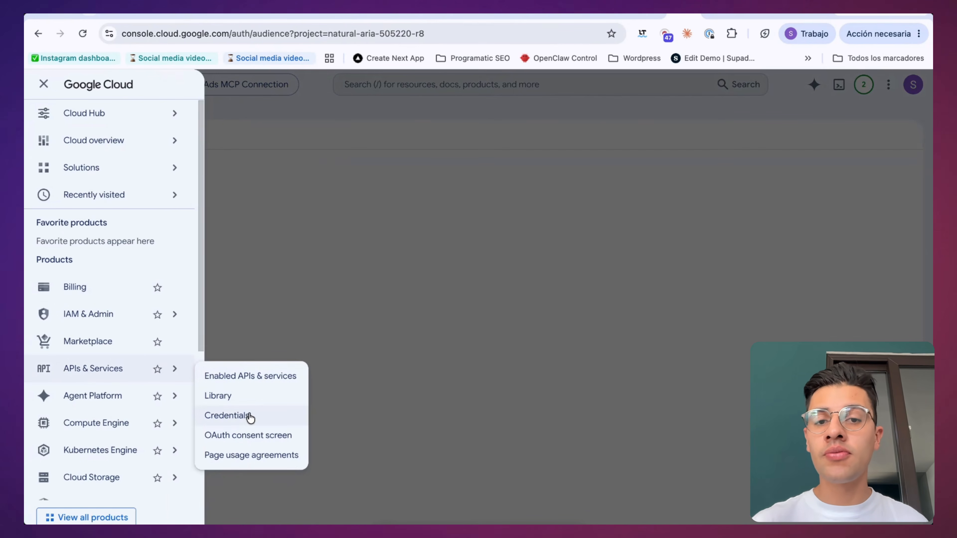
left_click(239, 421)
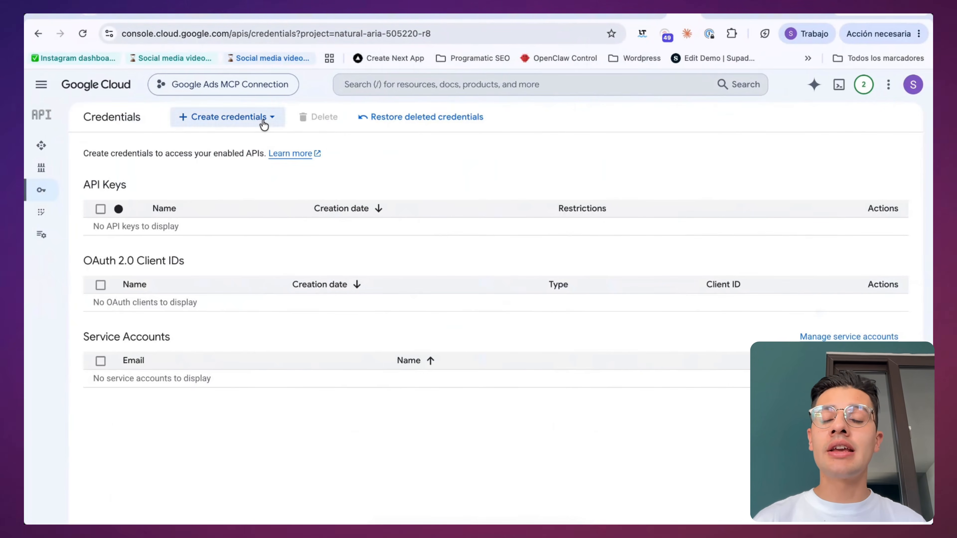
Step: Start a new OAuth client ID credential with Desktop app as its application type
left_click(263, 120)
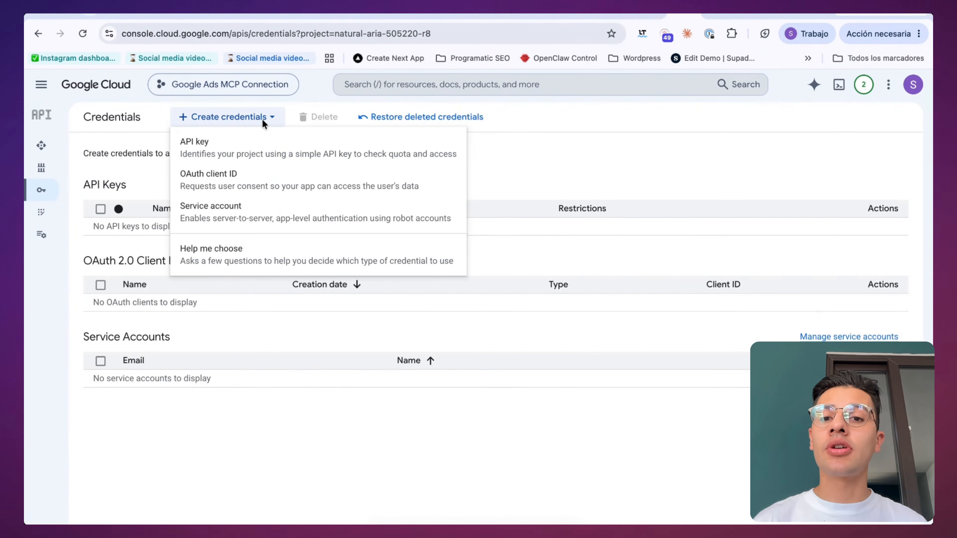
left_click(220, 180)
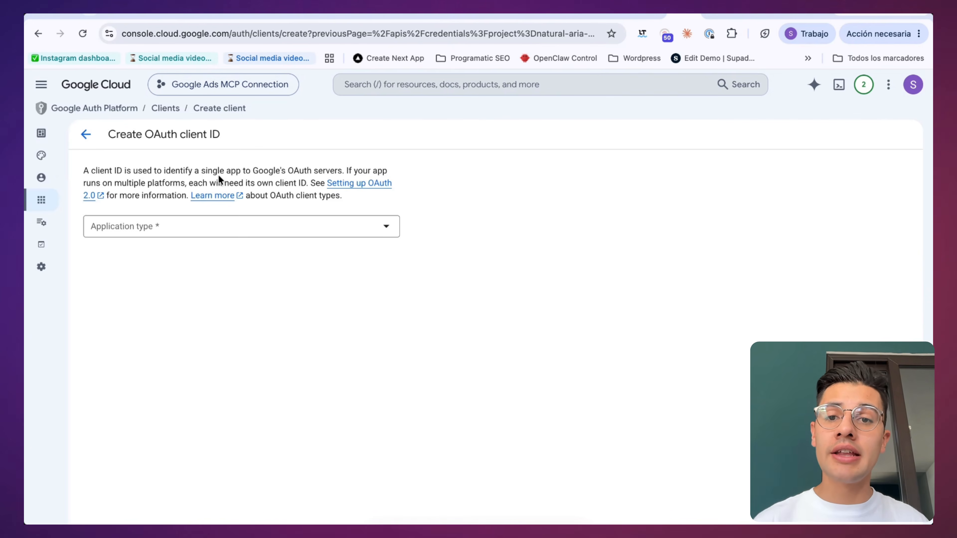
left_click(162, 230)
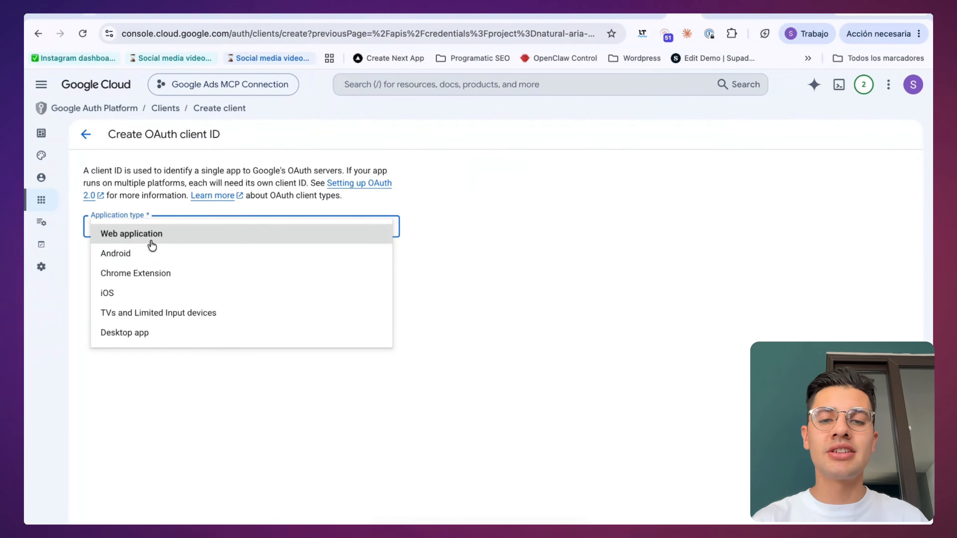
left_click(145, 334)
Step: Name the OAuth client "Google Ads MCP Desktop Client", create it, and bring up its JSON download option
left_click(176, 261)
type("Google Ads MCP Desktop Client")
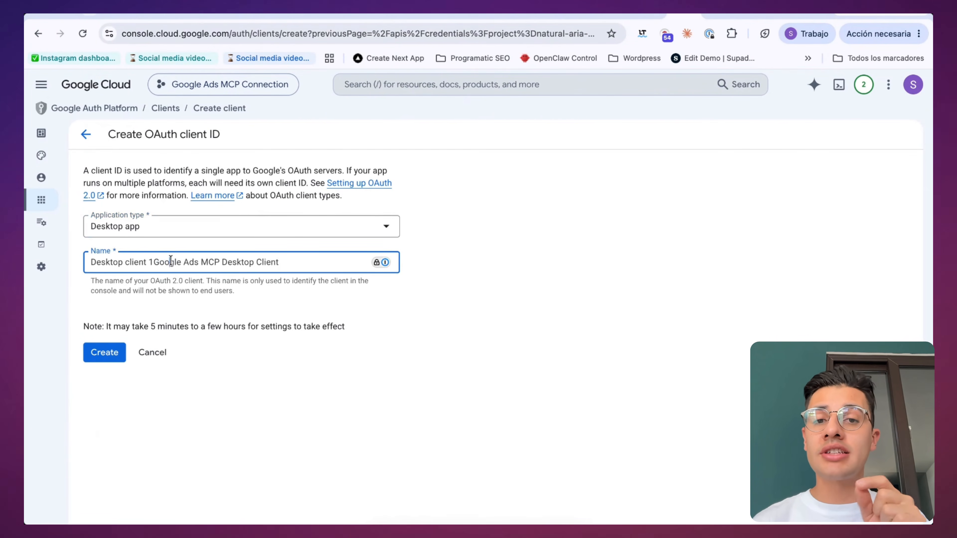
key("super+a")
type("Google Ads MCP Desktop Client")
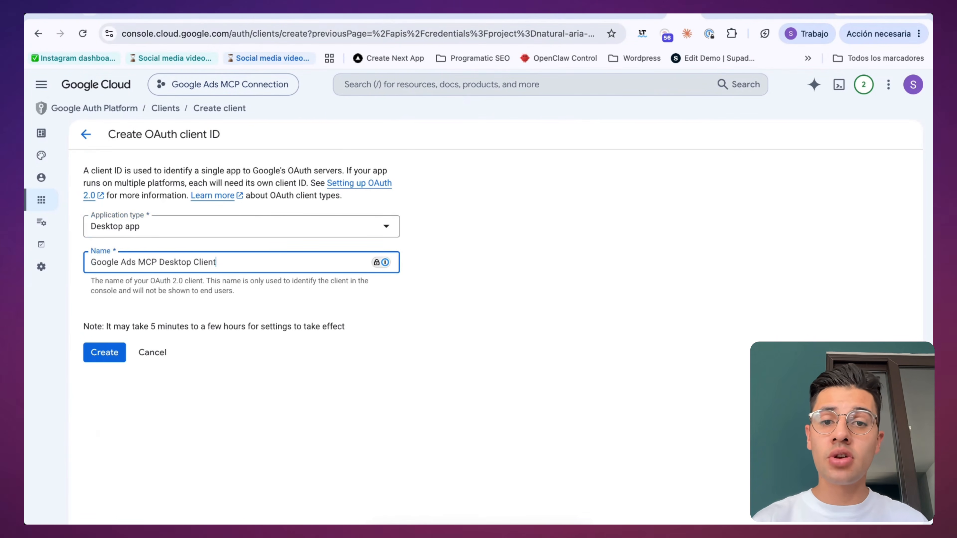
left_click(101, 359)
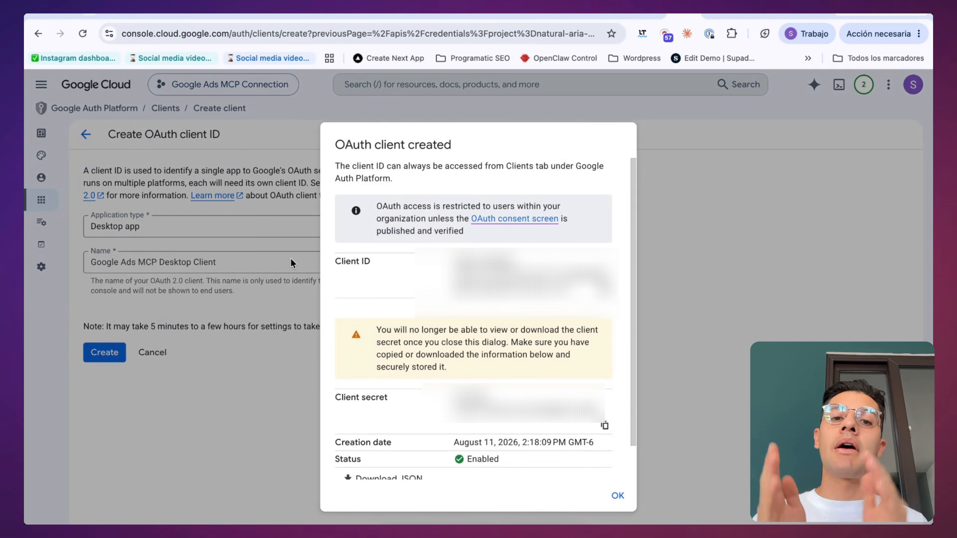
scroll(505, 302, "down", 2)
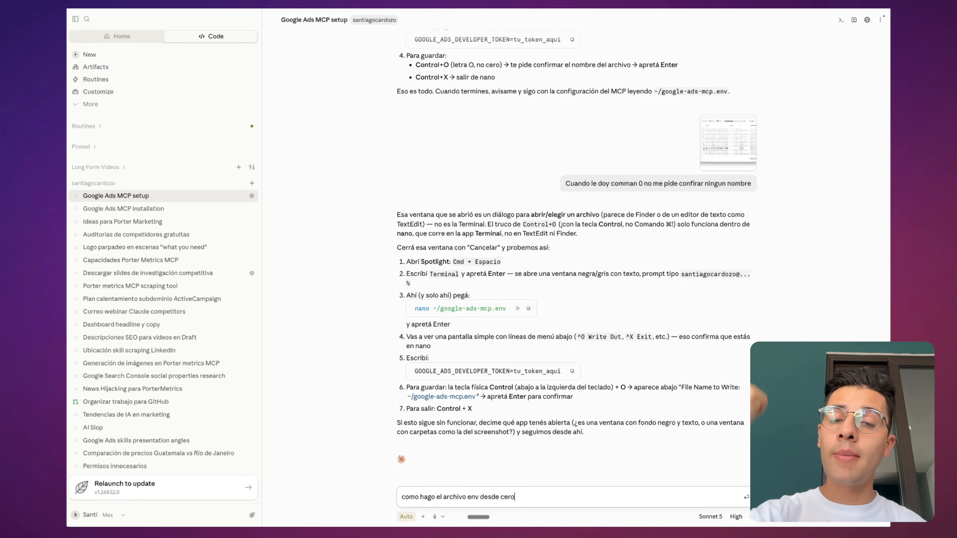
Step: Switch to Claude and ask "como hago el archivo env desde cero" in the Google Ads MCP setup session
key("Return")
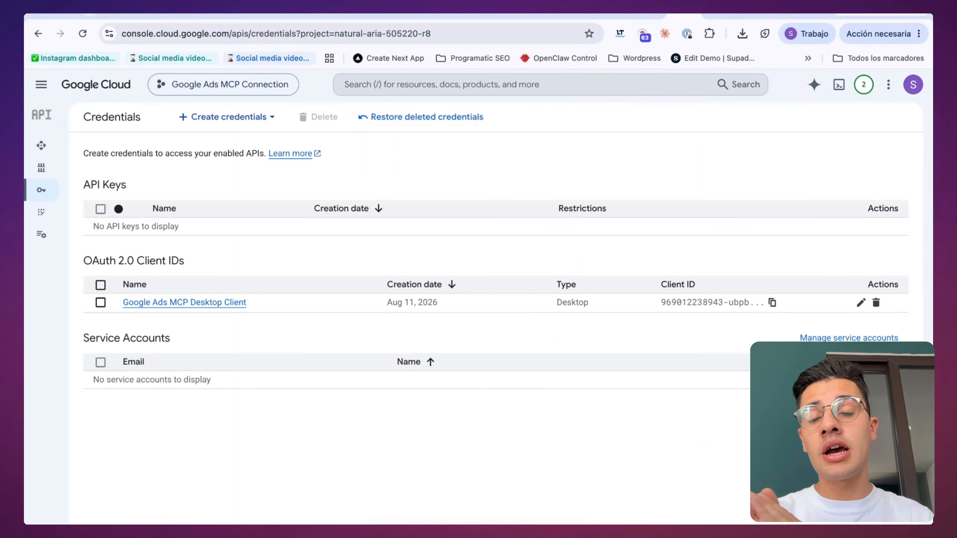
Step: Toggle the laptop's low-power energy mode (Bajo consumo)
left_click(531, 14)
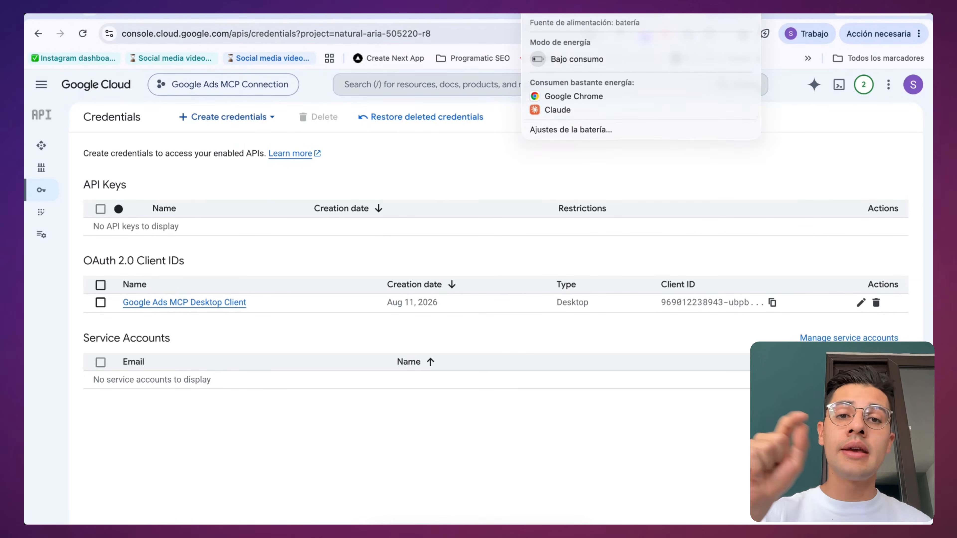
left_click(562, 61)
Step: Open the Google Cloud project picker and select the project ID text of Google Ads MCP Connection
left_click(200, 85)
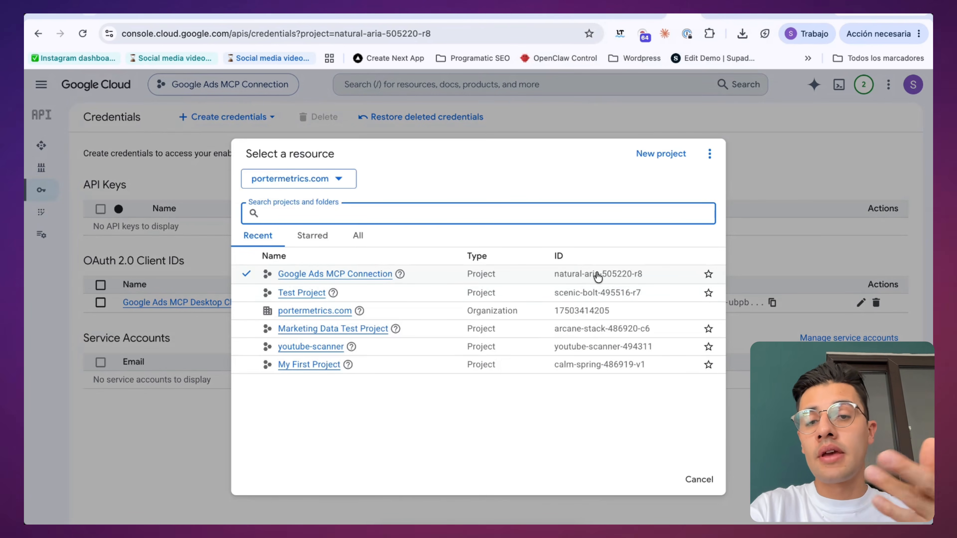
left_click(645, 277)
left_click_drag(646, 277, 555, 282)
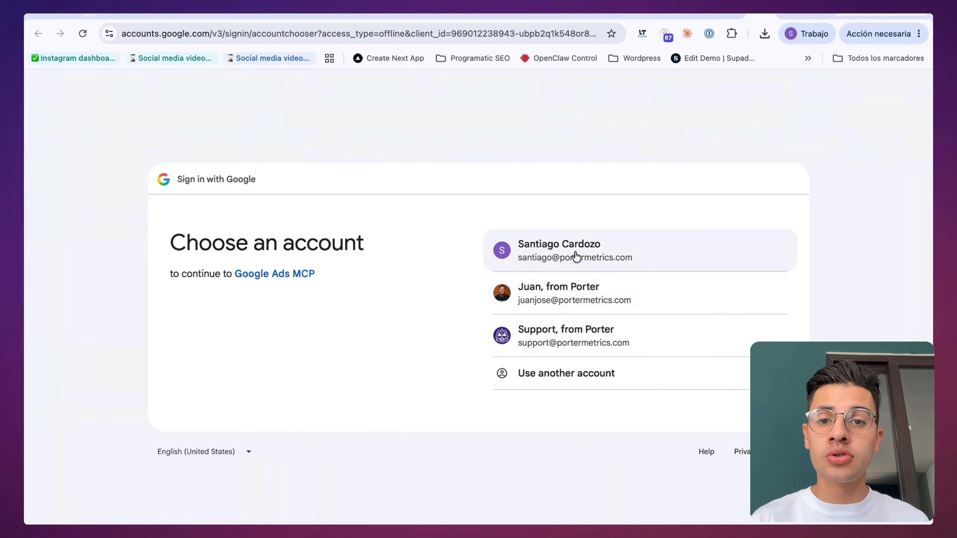
Step: Choose the work account for the Google sign-in and allow Google Ads MCP to access its Google Ads and Google Cloud data
left_click(576, 257)
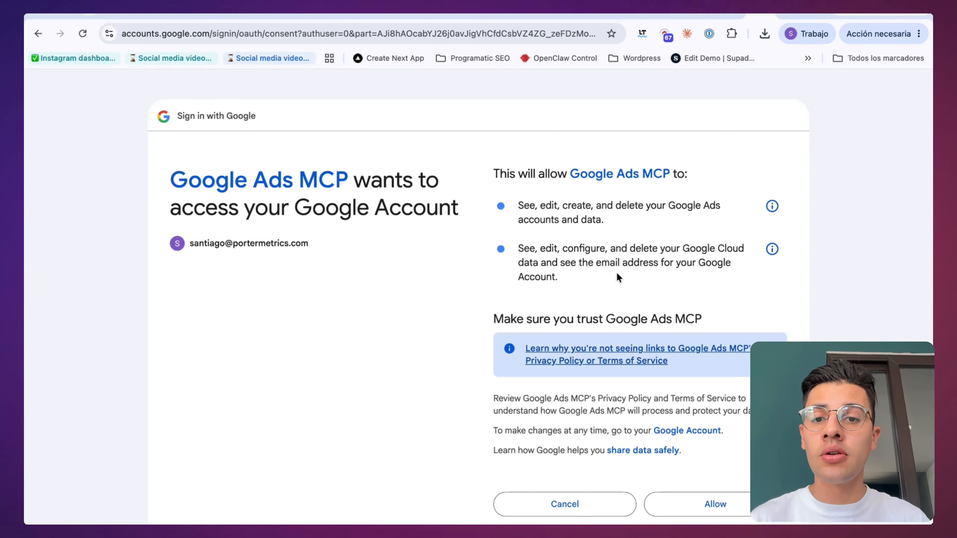
triple_click(549, 249)
left_click(686, 503)
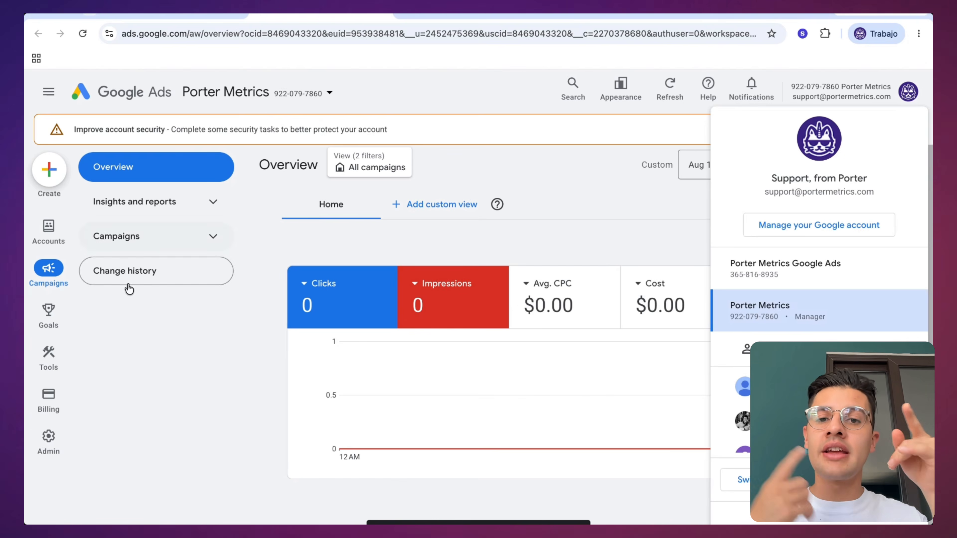
Step: Go to the API center of the Google Ads manager account and open the Basic Access application from the access level
left_click(48, 437)
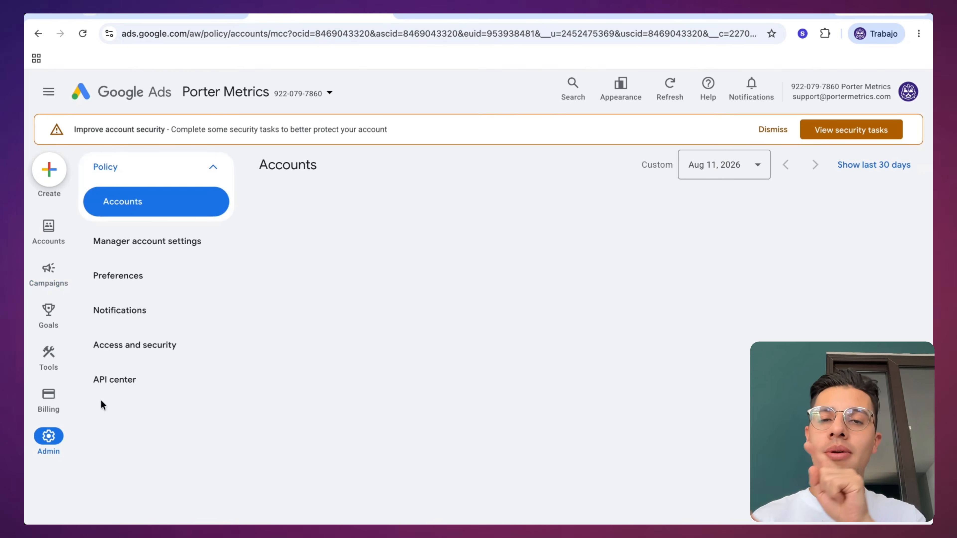
left_click(132, 389)
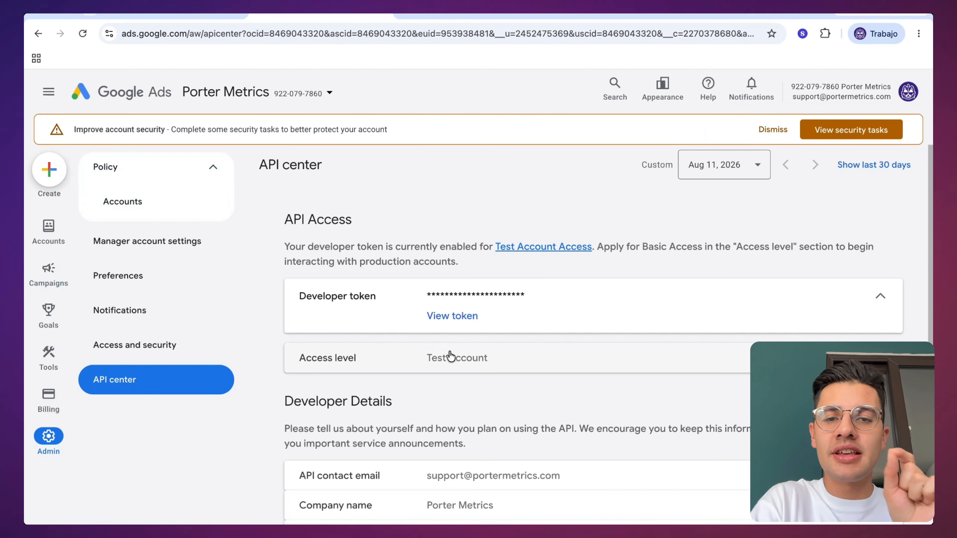
left_click(451, 356)
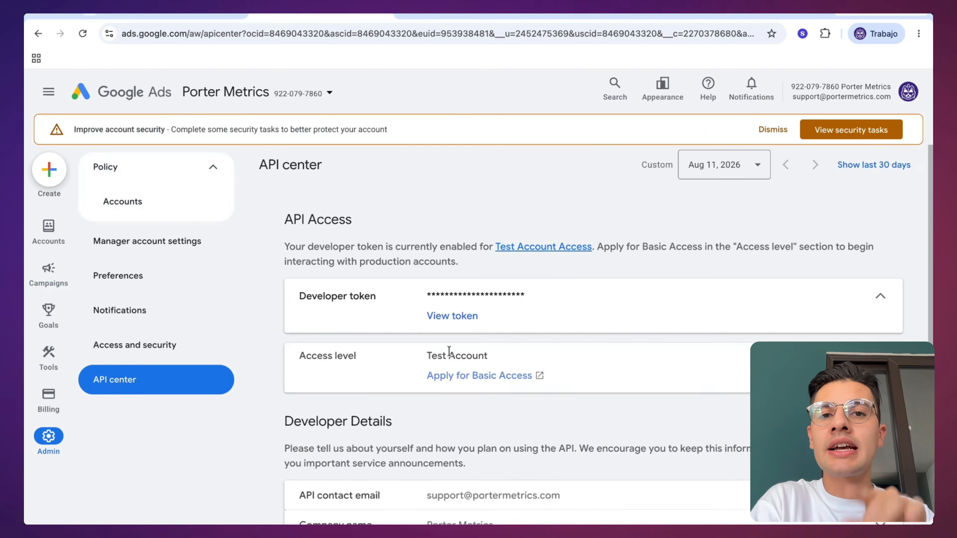
left_click(485, 381)
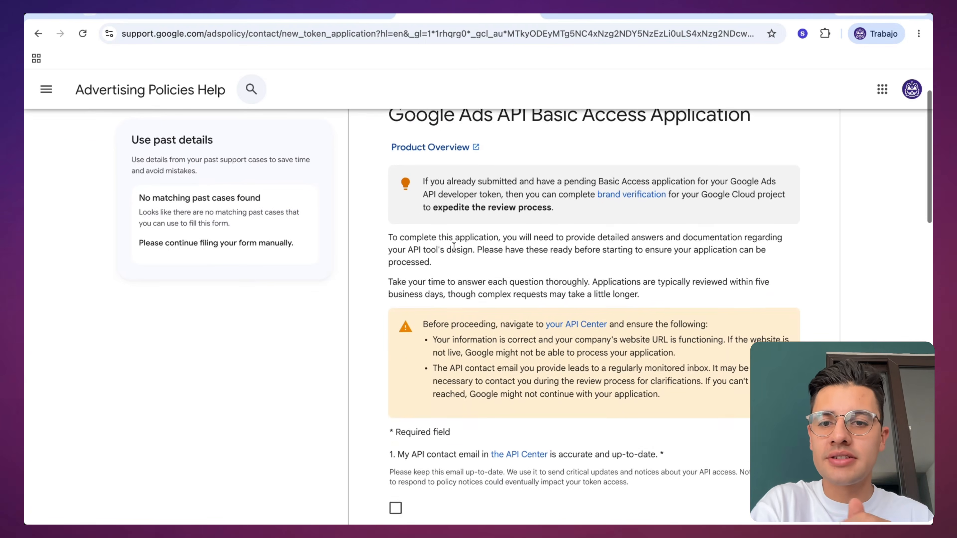
Step: Confirm in the Basic Access application that the API contact email is accurate and up-to-date
scroll(455, 246, "down", 5)
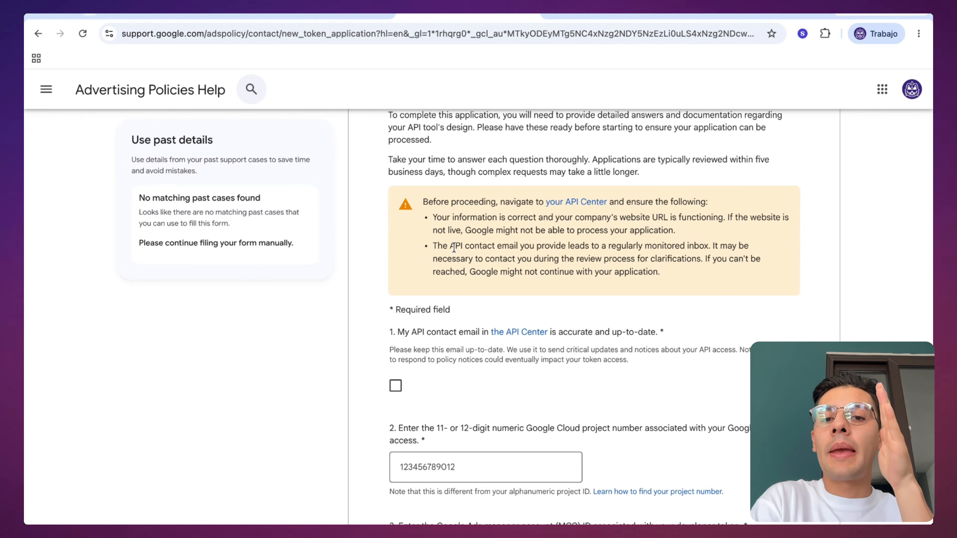
scroll(454, 247, "down", 3)
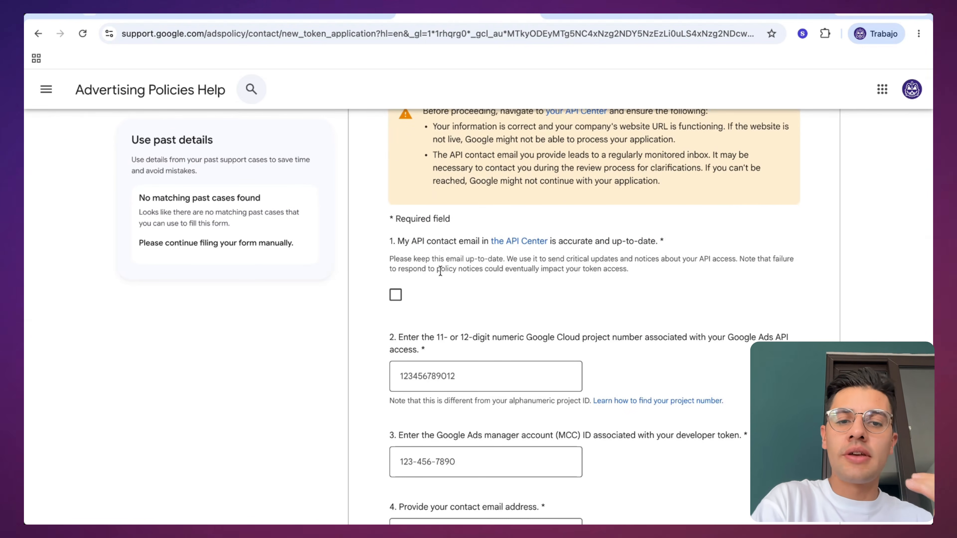
left_click(396, 295)
Step: Fill in the application's Google Cloud project number with the one copied from the Google Ads MCP Connection project's Welcome page
scroll(493, 287, "down", 2)
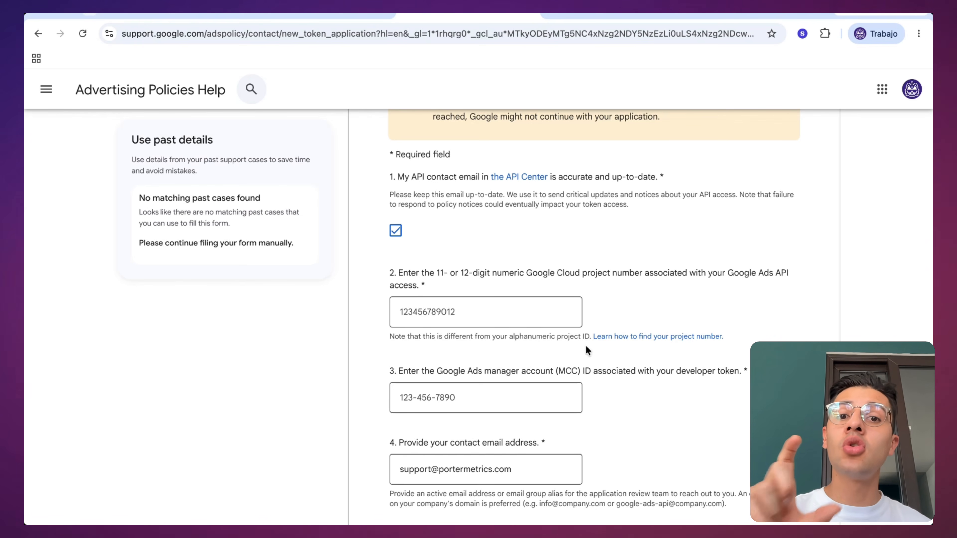
scroll(566, 283, "down", 5)
scroll(567, 282, "down", 2)
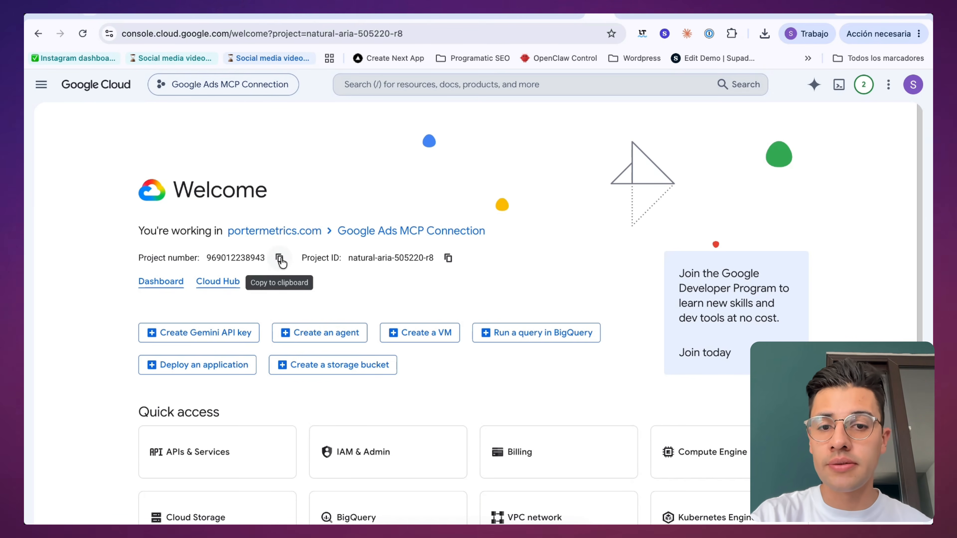
key("ctrl+Right")
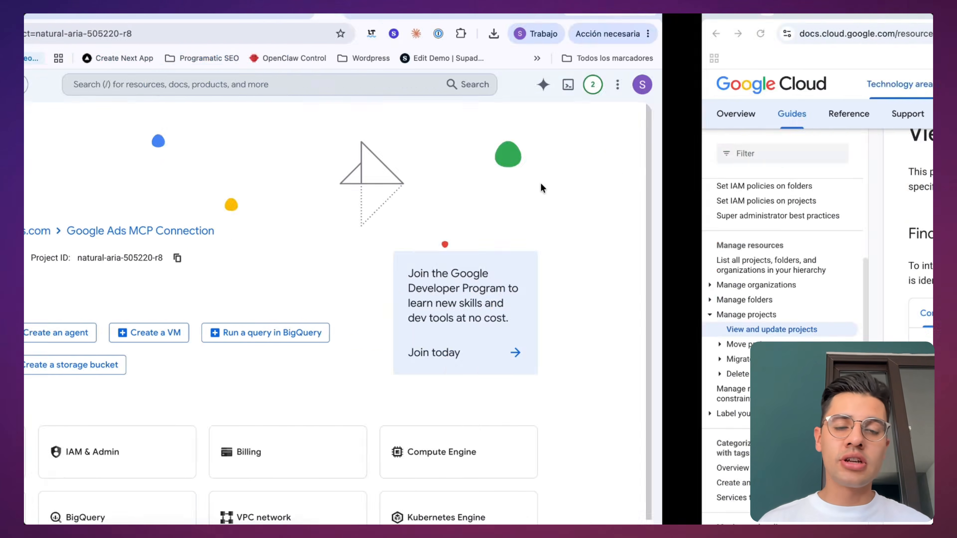
key("ctrl+Right")
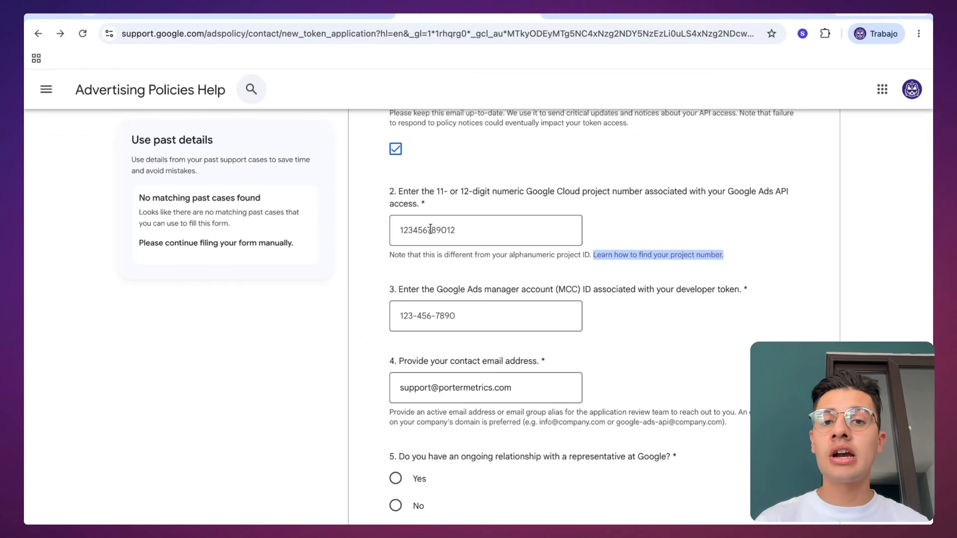
left_click(430, 229)
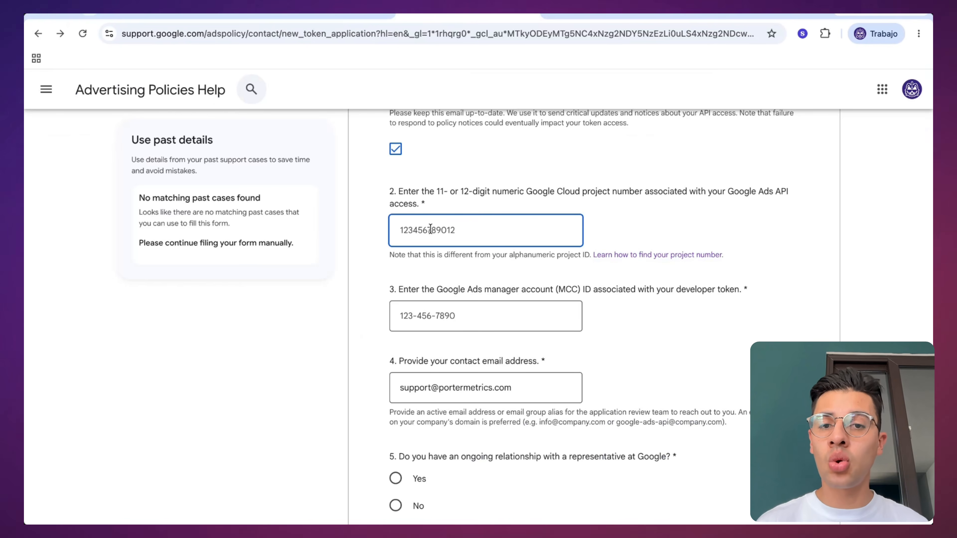
key("super+v")
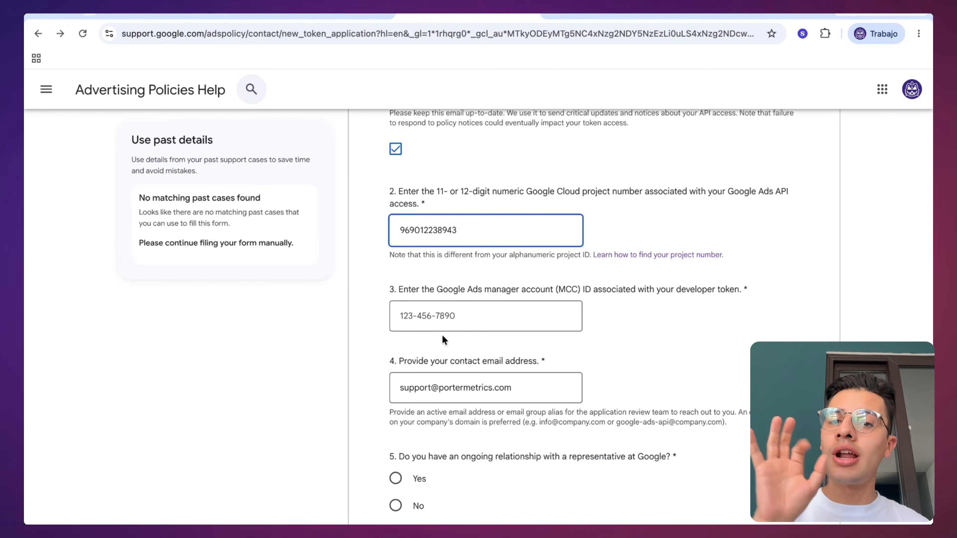
Step: Begin the application's entry for the Google Ads manager account (MCC) ID associated with the developer token
left_click(415, 316)
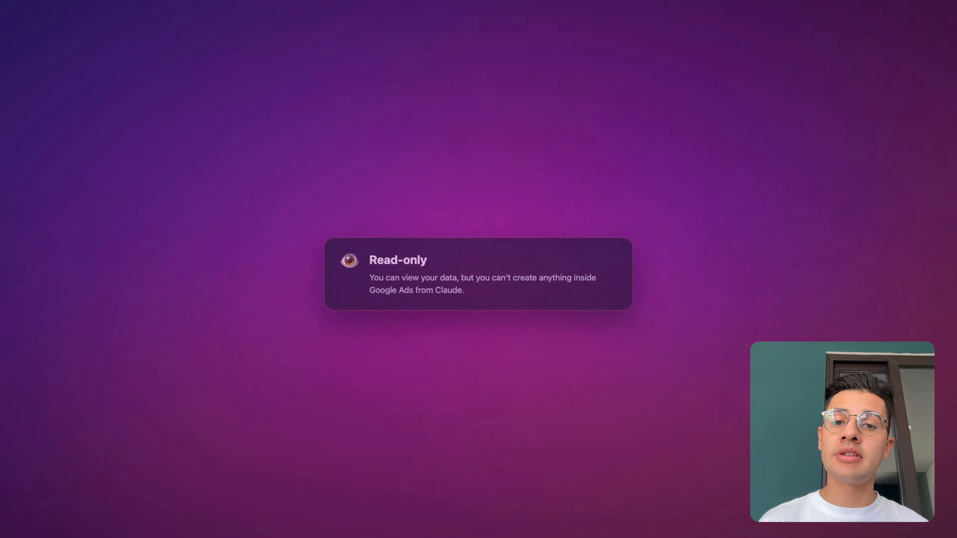
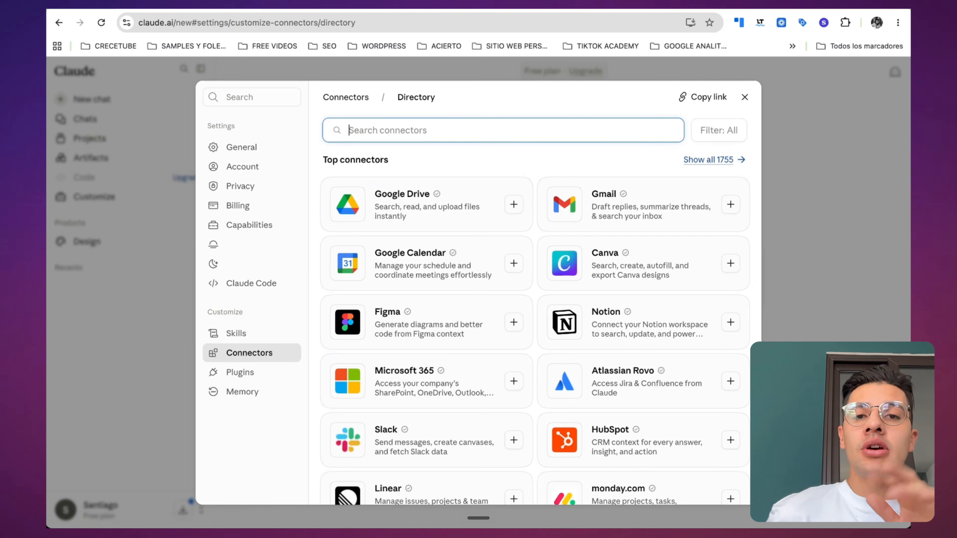
Step: Find Porter Metrics in Claude's connector directory, connect it to Claude and allow its access request
type("po")
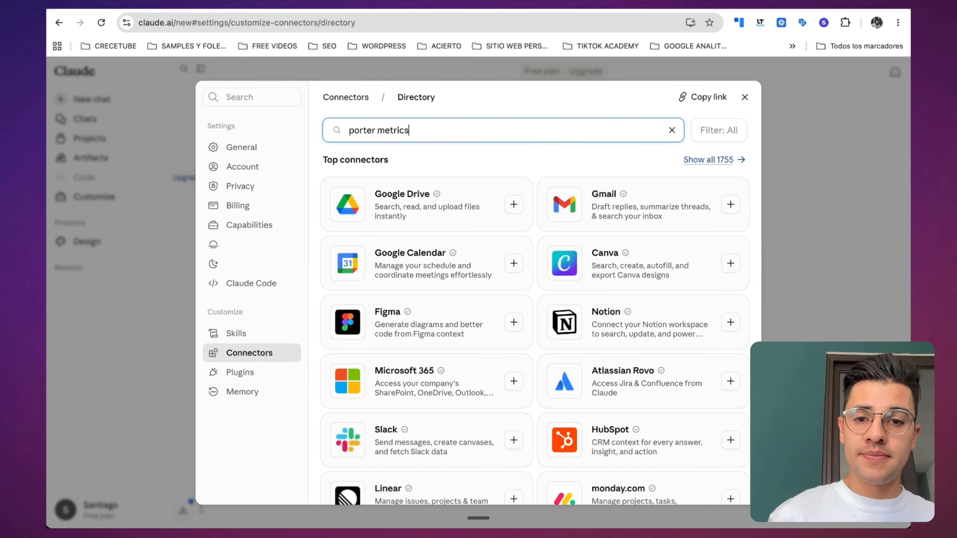
type("rter metrics")
left_click(392, 176)
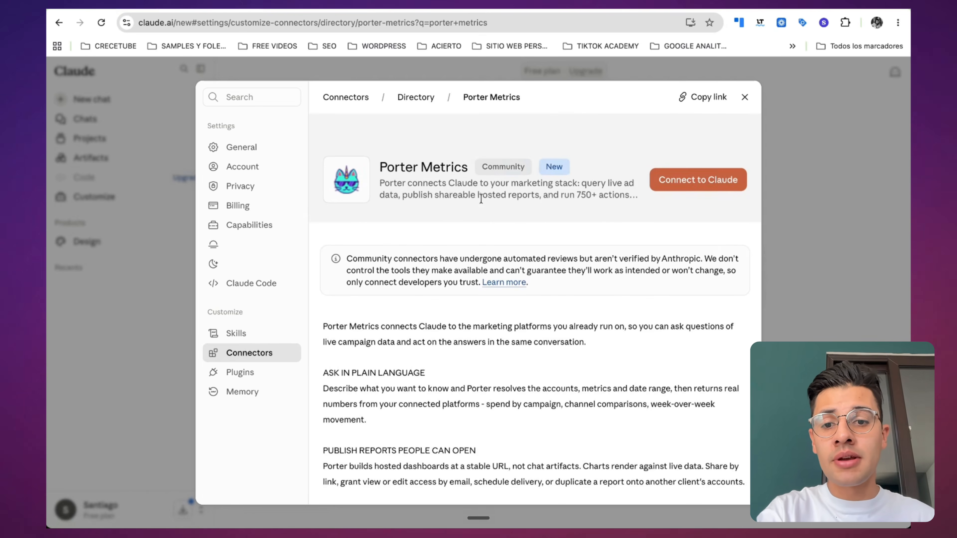
scroll(453, 205, "down", 10)
scroll(440, 210, "up", 12)
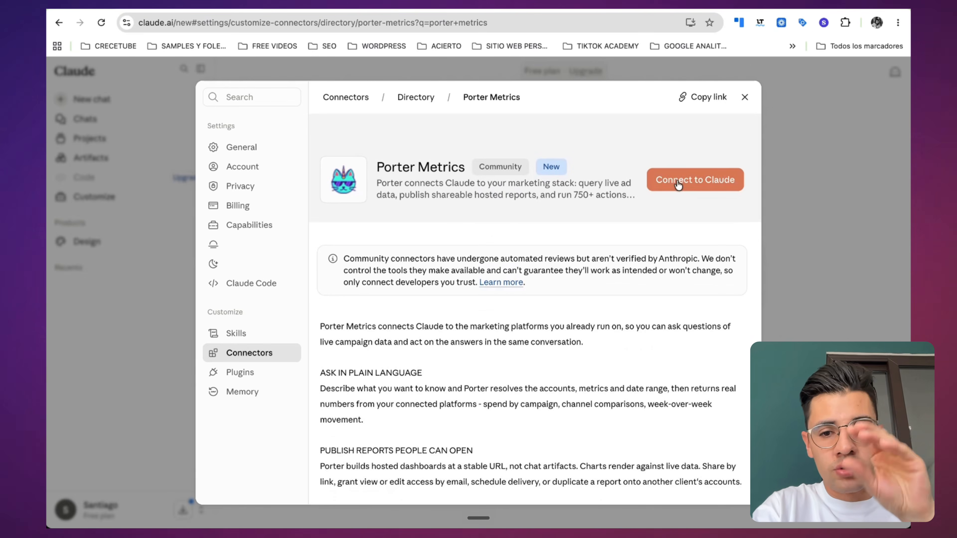
left_click(678, 184)
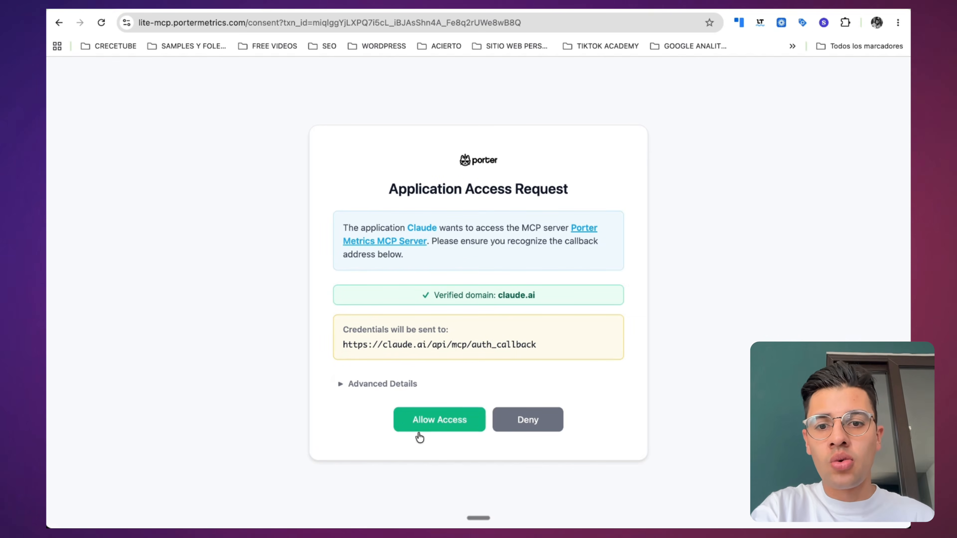
left_click(436, 432)
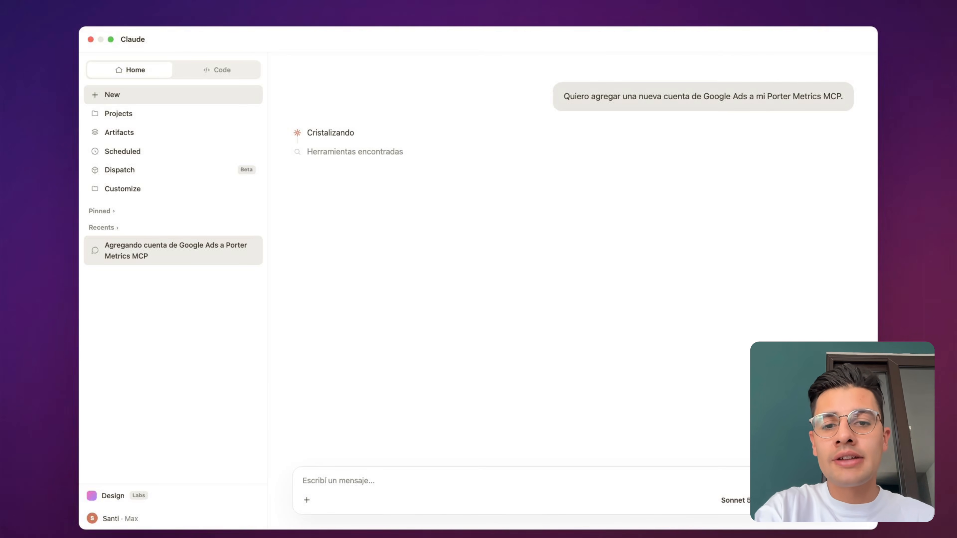
Step: Ask Claude to add a new Google Ads account to the Porter Metrics MCP, and request the Porter Metrics Google Ads account's performance in a new chat
key("Return")
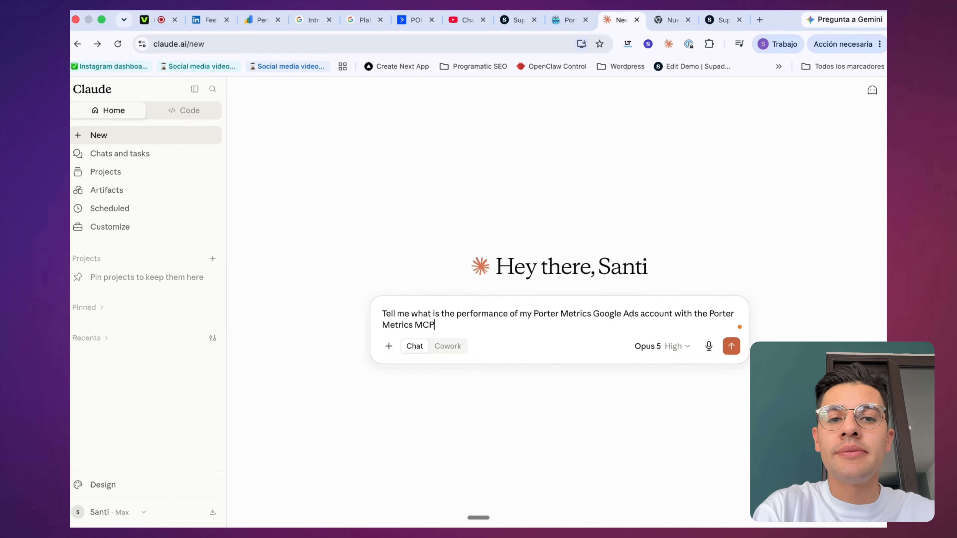
key("Return")
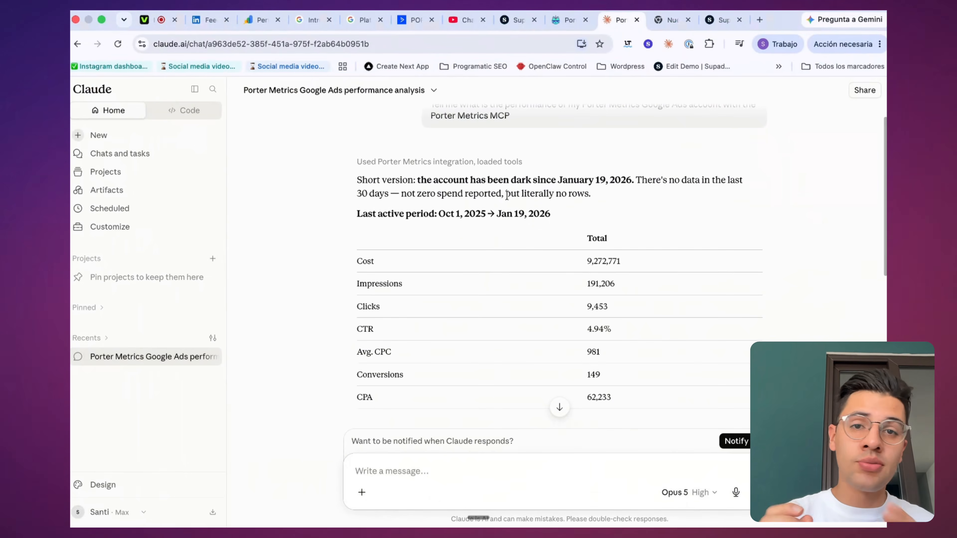
Step: Review the Google Ads performance answer, covering the account's activity status, last active period, total metrics and breakdown by campaign
left_click_drag(420, 178, 632, 182)
scroll(480, 166, "down", 2)
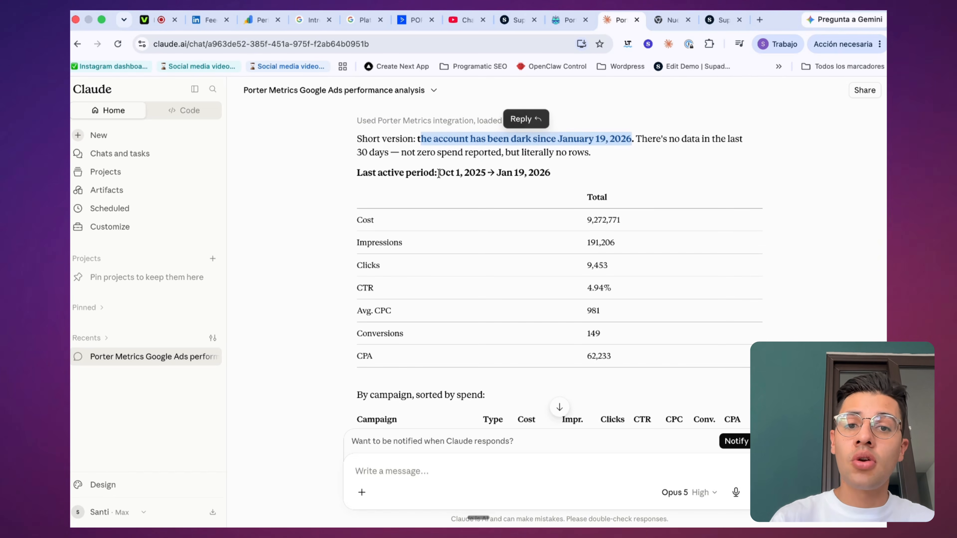
left_click_drag(439, 173, 557, 176)
scroll(531, 174, "down", 3)
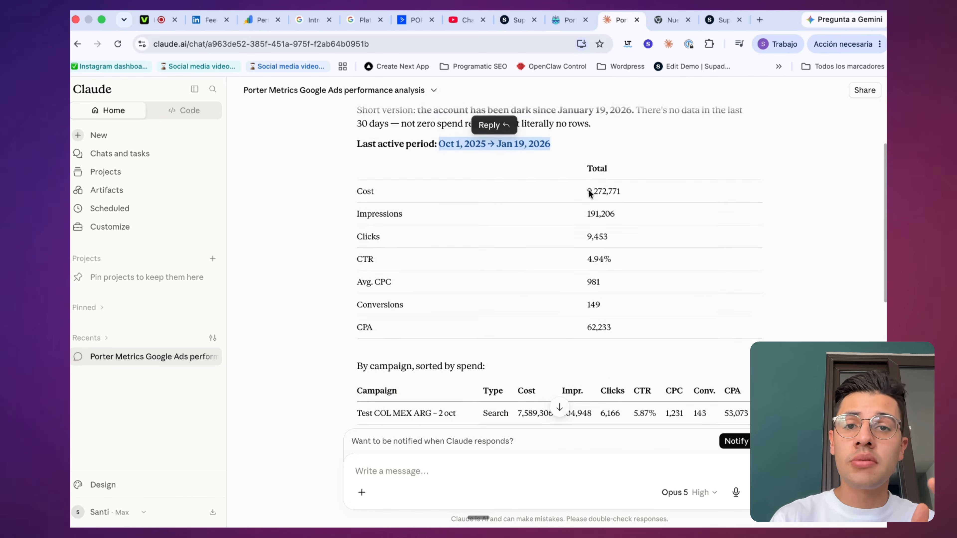
left_click(531, 174)
scroll(517, 160, "down", 2)
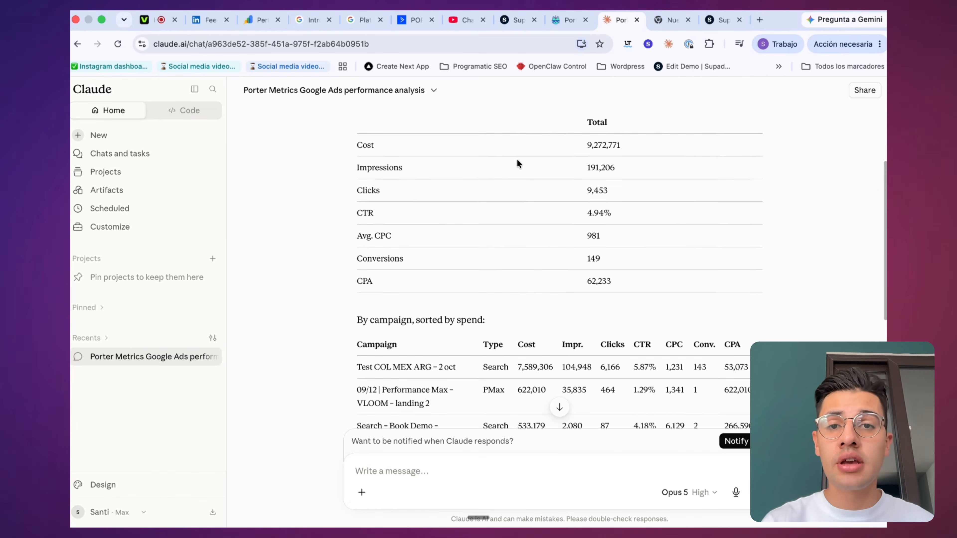
double_click(586, 133)
left_click(549, 150)
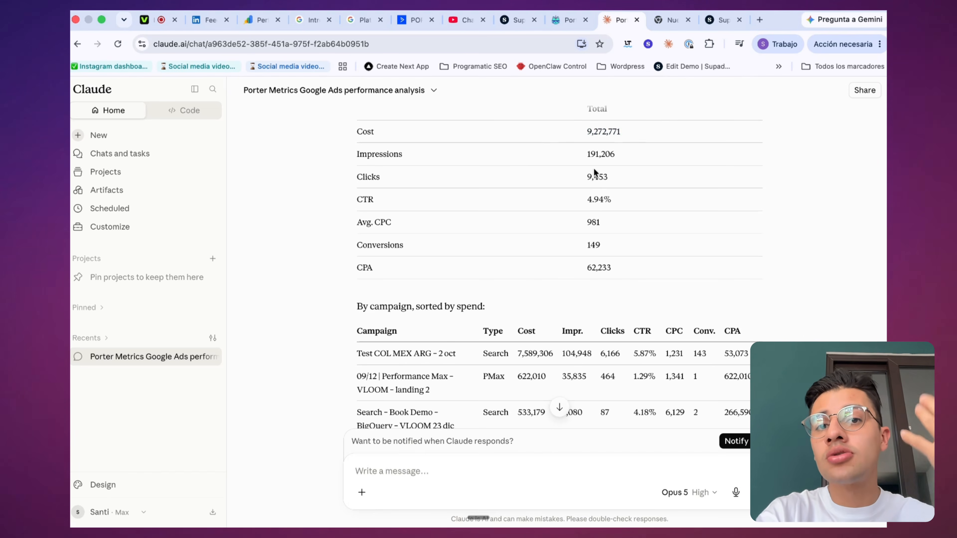
scroll(566, 172, "down", 3)
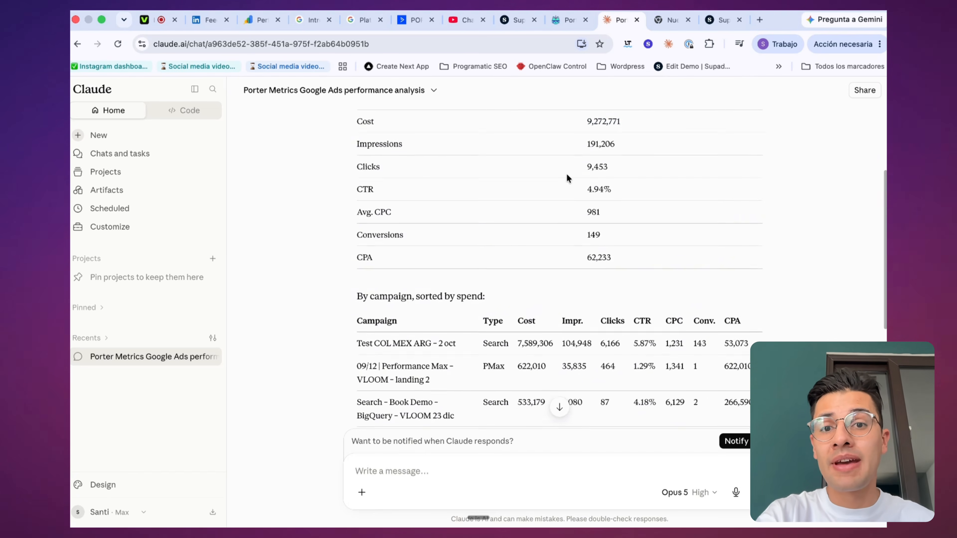
scroll(567, 174, "down", 2)
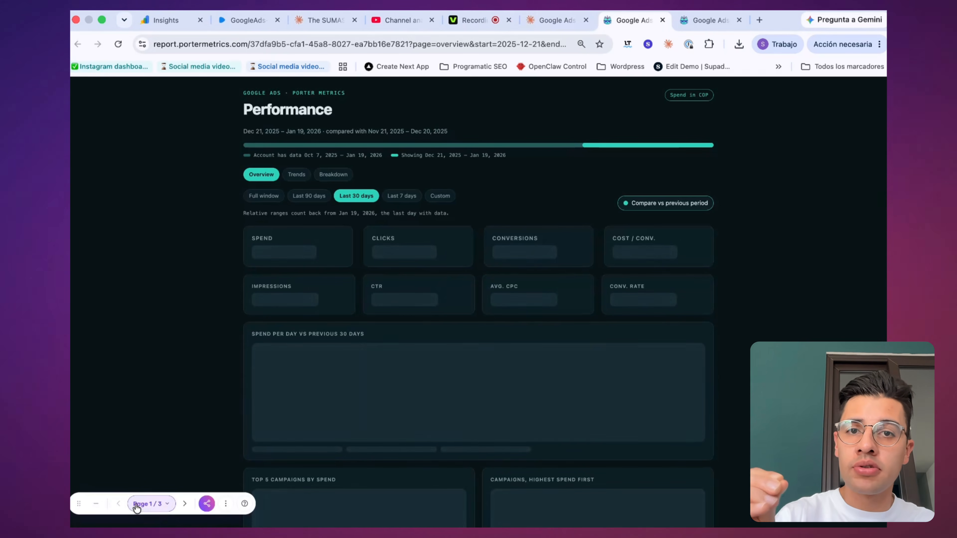
Step: Examine the Overview, Trends and Breakdown pages of the Porter Metrics Google Ads performance report with its toolbar collapsed
left_click(95, 505)
scroll(342, 147, "down", 1)
scroll(342, 147, "down", 3)
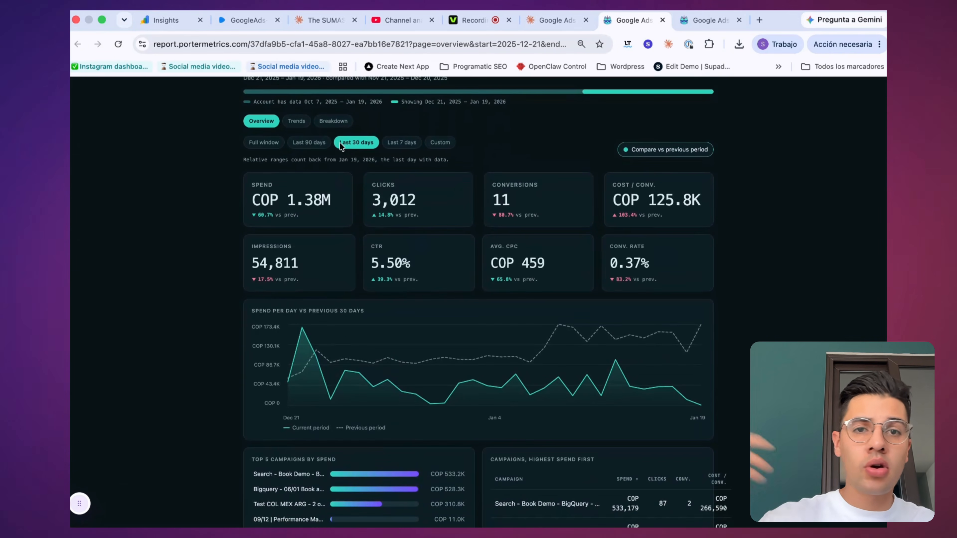
left_click(297, 121)
scroll(476, 150, "up", 3)
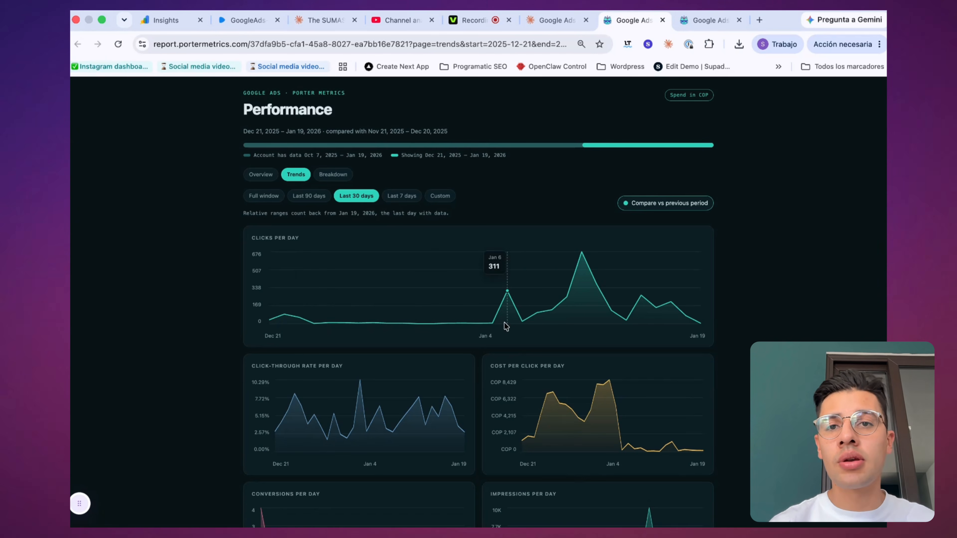
scroll(535, 364, "down", 2)
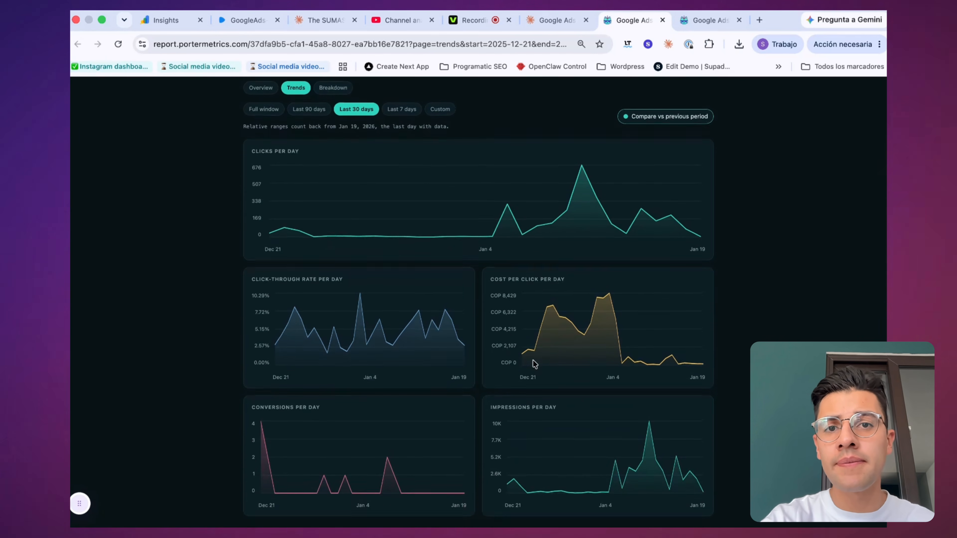
scroll(535, 364, "up", 2)
left_click(333, 174)
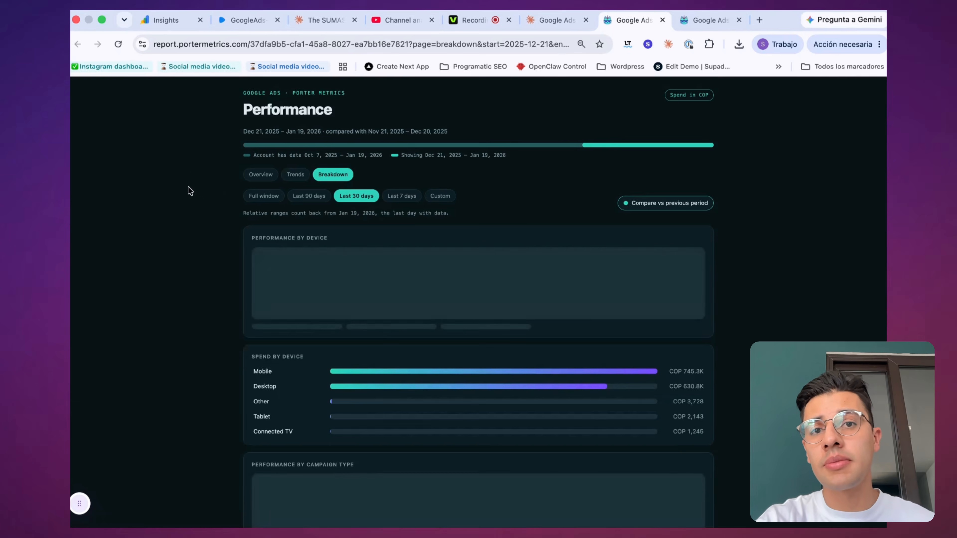
scroll(193, 181, "down", 2)
scroll(193, 172, "up", 2)
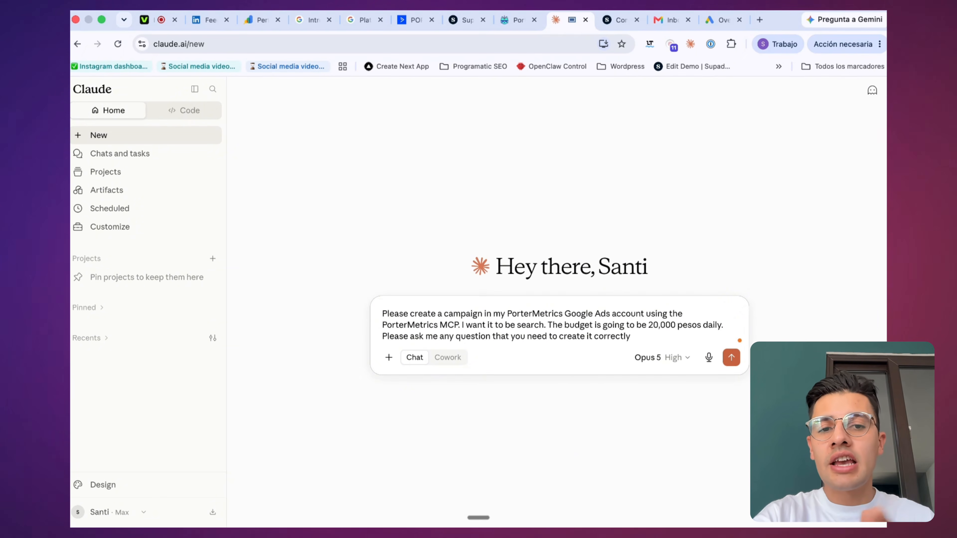
Step: Ask Claude to create a PorterMetrics search campaign at 20,000 pesos daily, using "YouTube Google Ads MCP demo" as its name, headlines and description
key("Return")
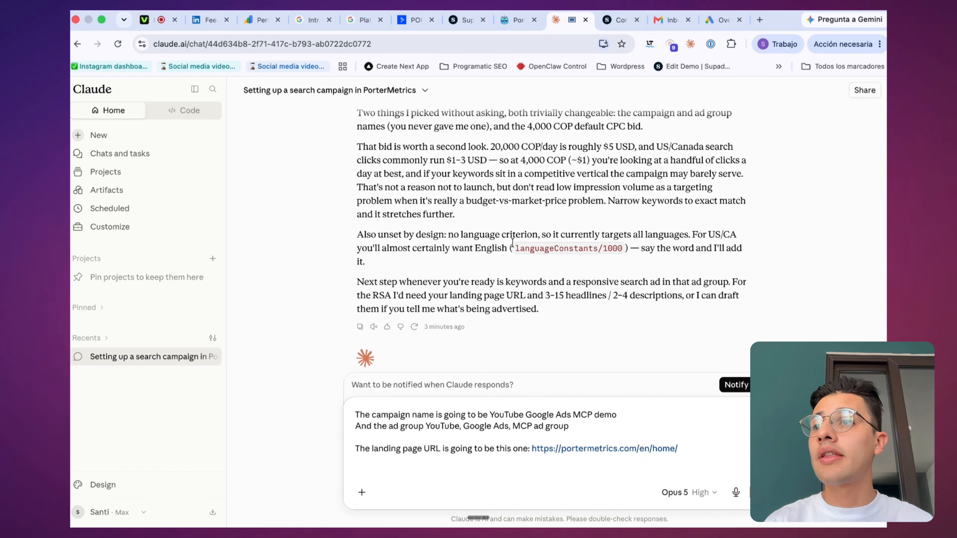
scroll(514, 244, "down", 1)
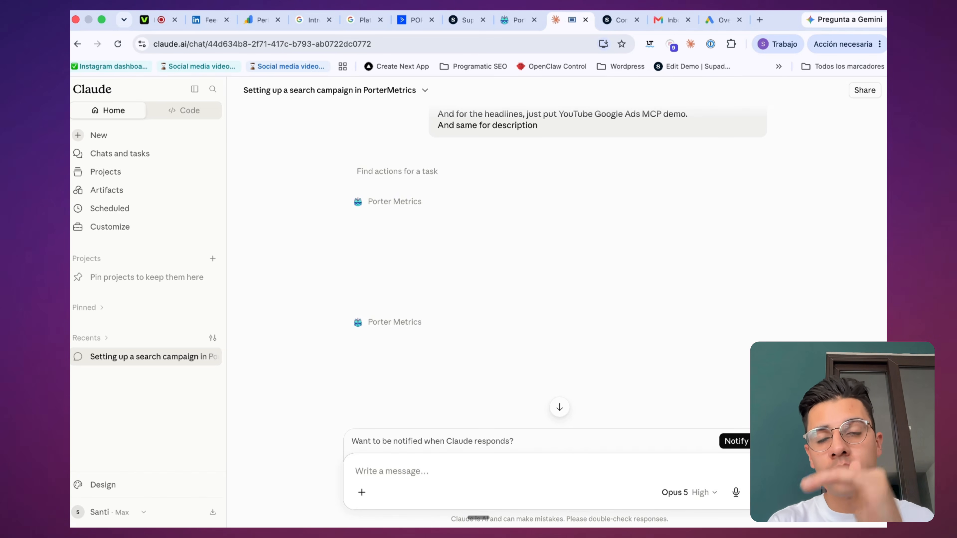
Step: Read Claude's summary of the created ad, including its headlines, descriptions, campaign structure and keyword gap
scroll(338, 306, "down", 5)
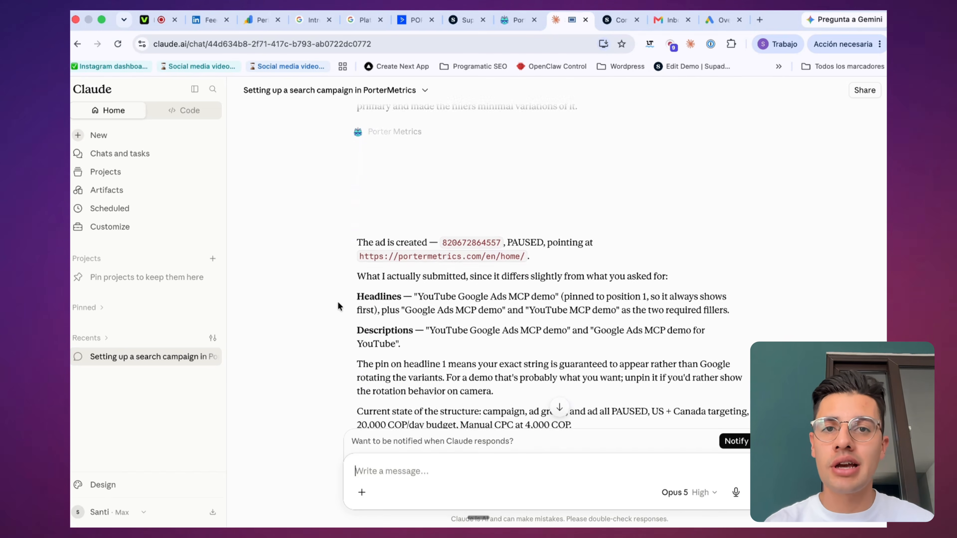
scroll(338, 306, "down", 2)
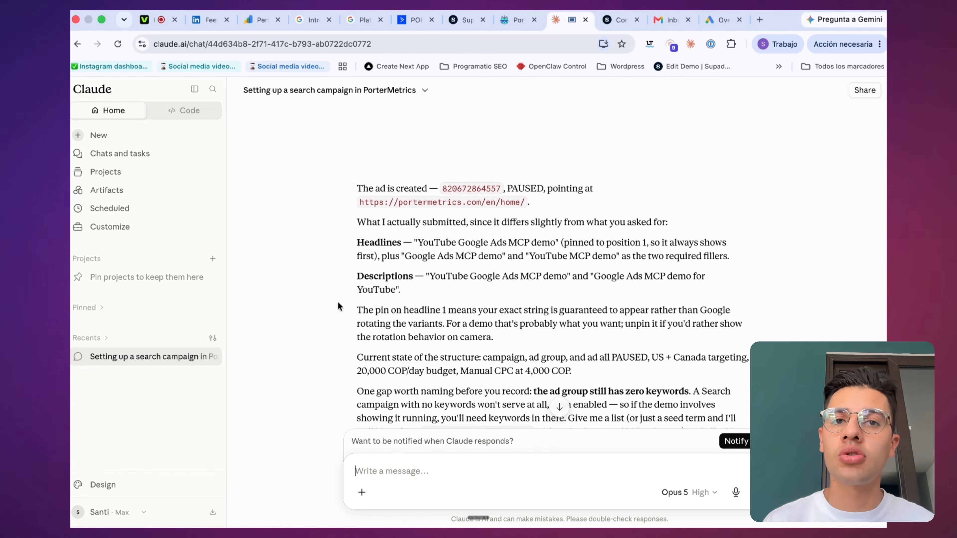
scroll(338, 236, "down", 2)
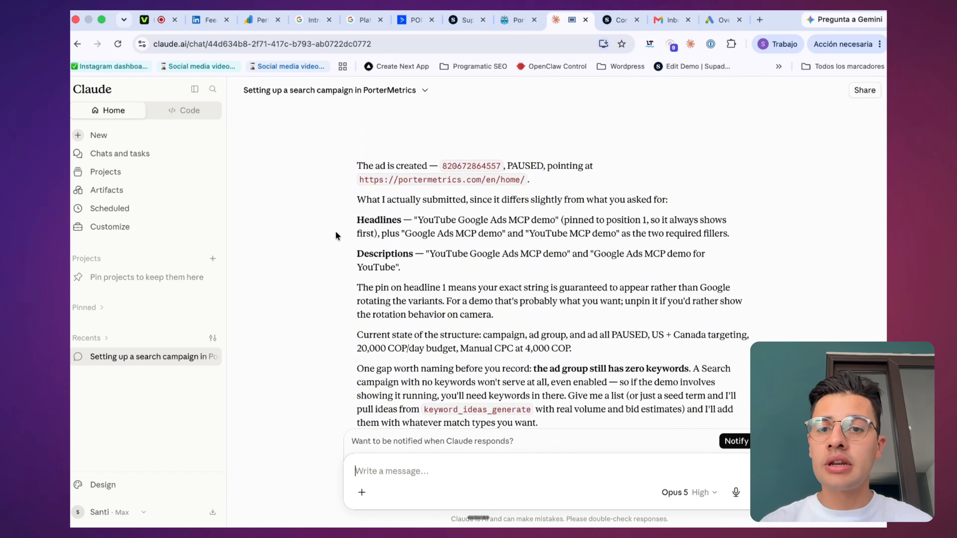
scroll(337, 237, "down", 2)
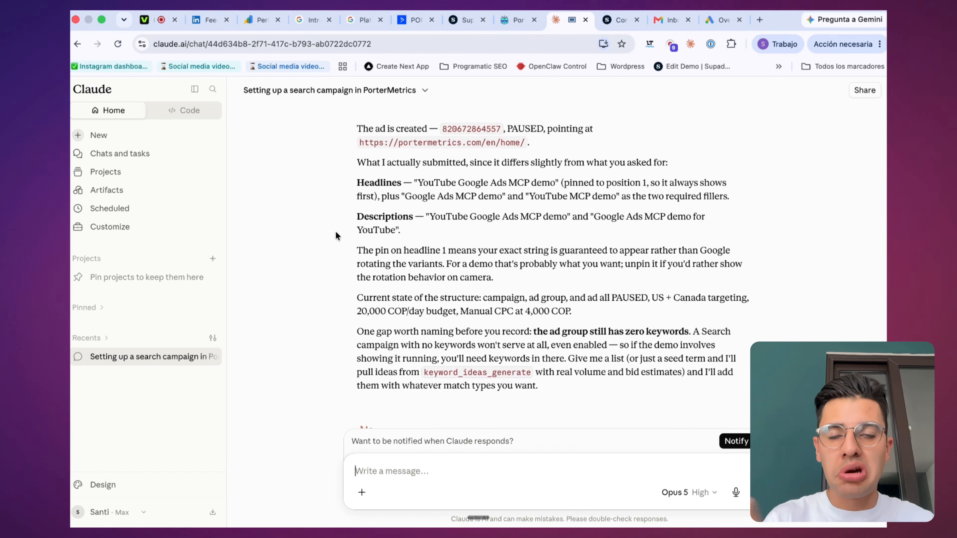
scroll(336, 237, "down", 1)
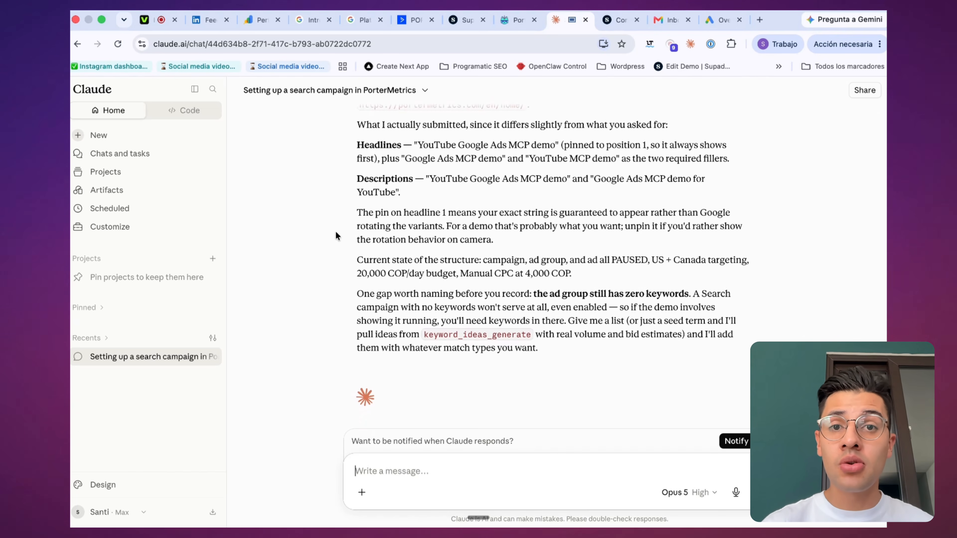
scroll(455, 177, "down", 1)
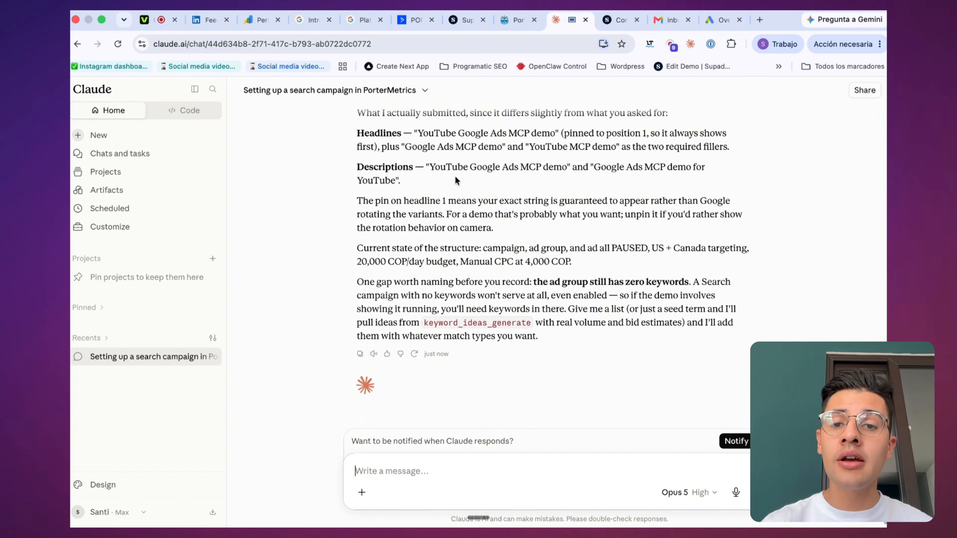
scroll(455, 177, "down", 1)
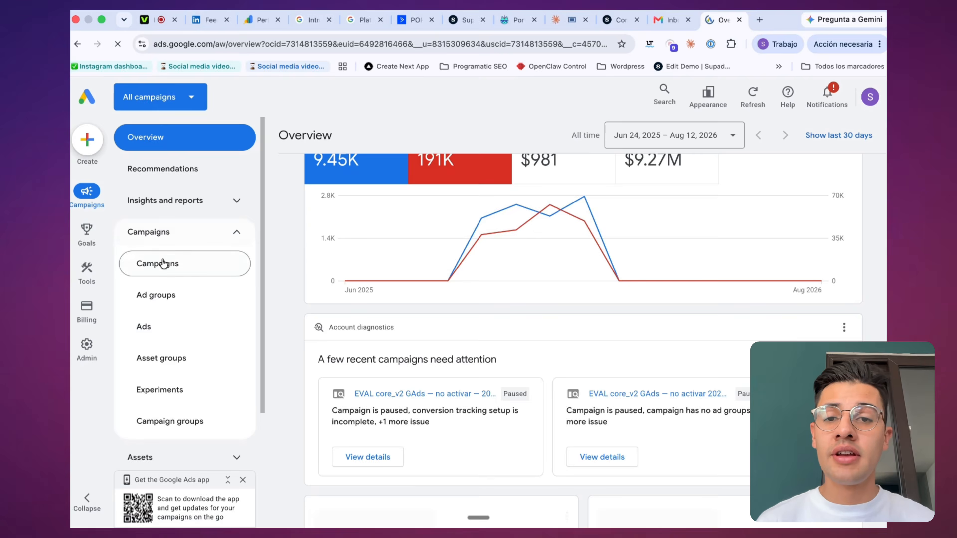
Step: Check the new YouTube Google Ads MCP demo campaign in Google Ads by opening it and its YouTube, Google Ads, MCP ad group
left_click(157, 263)
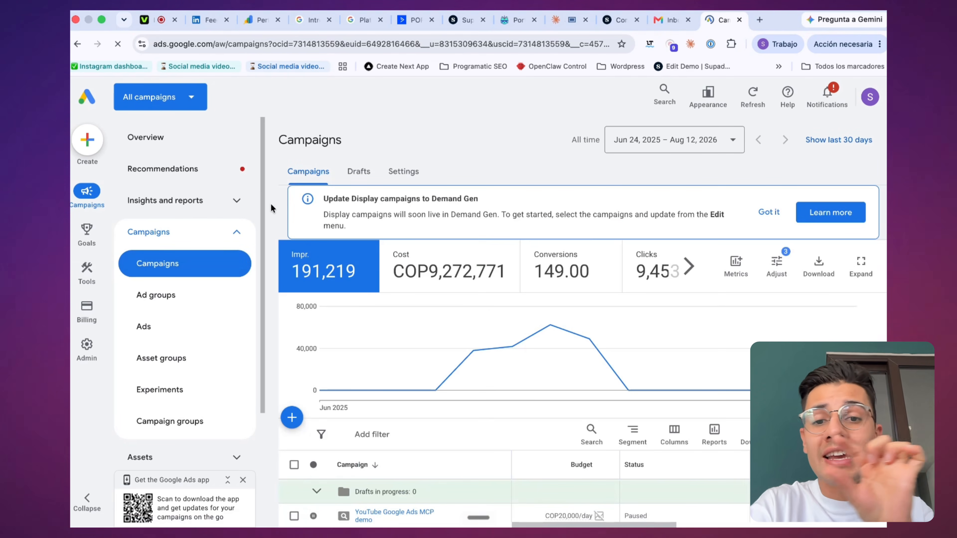
scroll(361, 194, "down", 7)
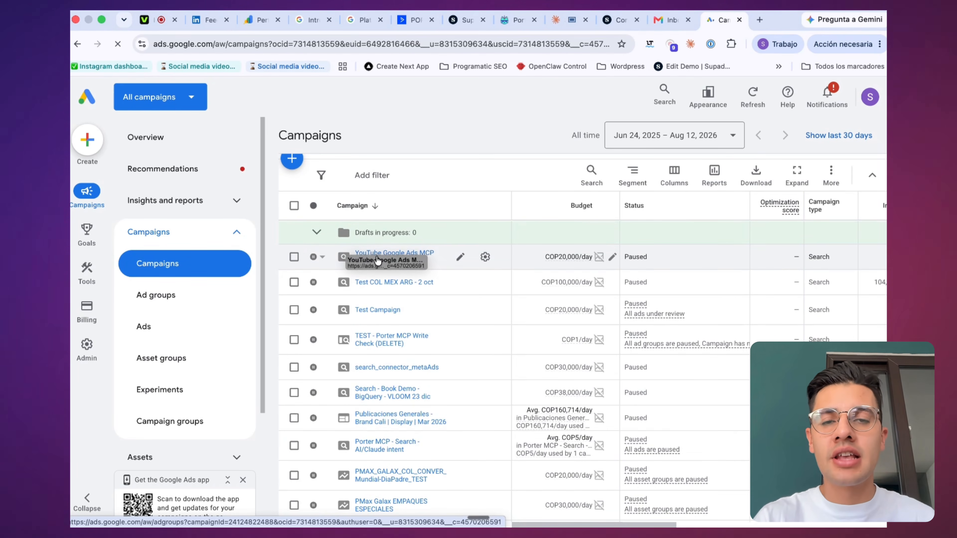
left_click(384, 258)
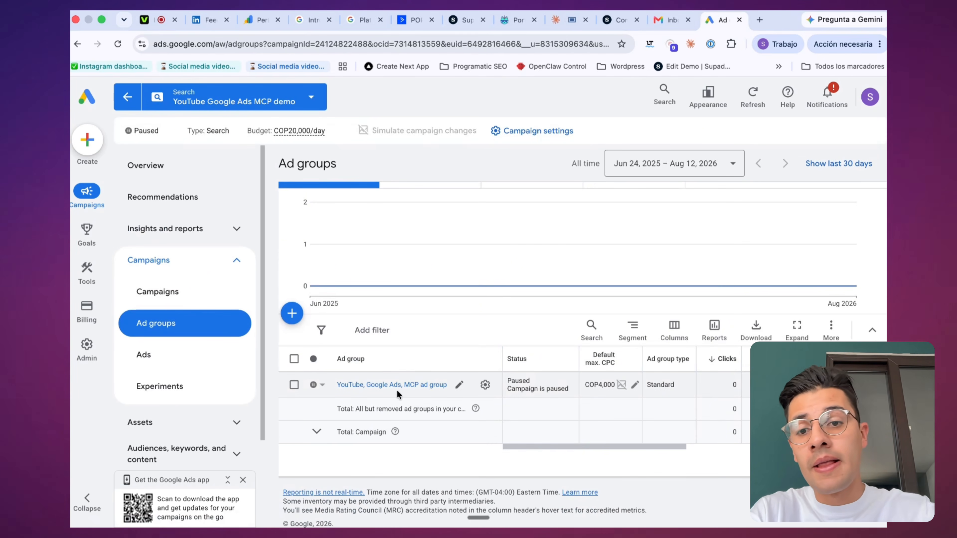
left_click(362, 384)
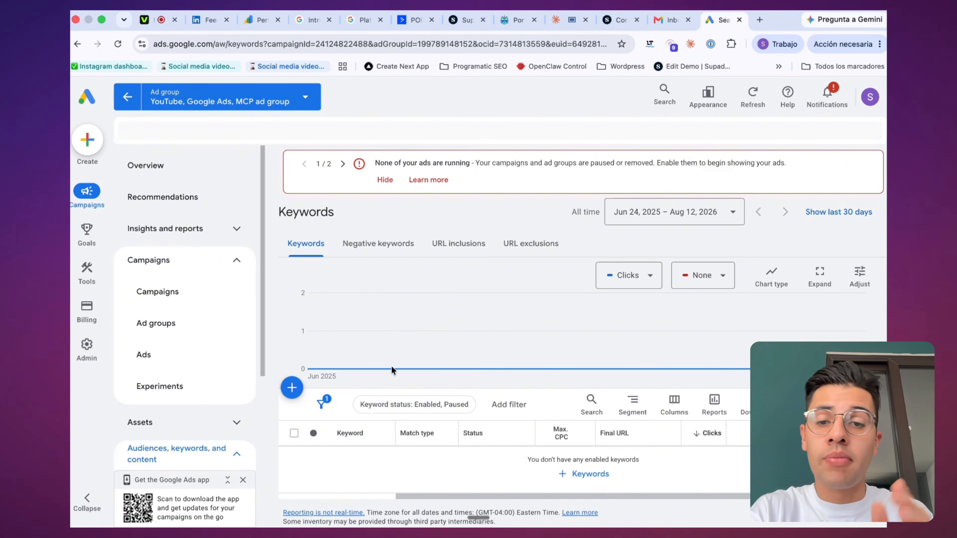